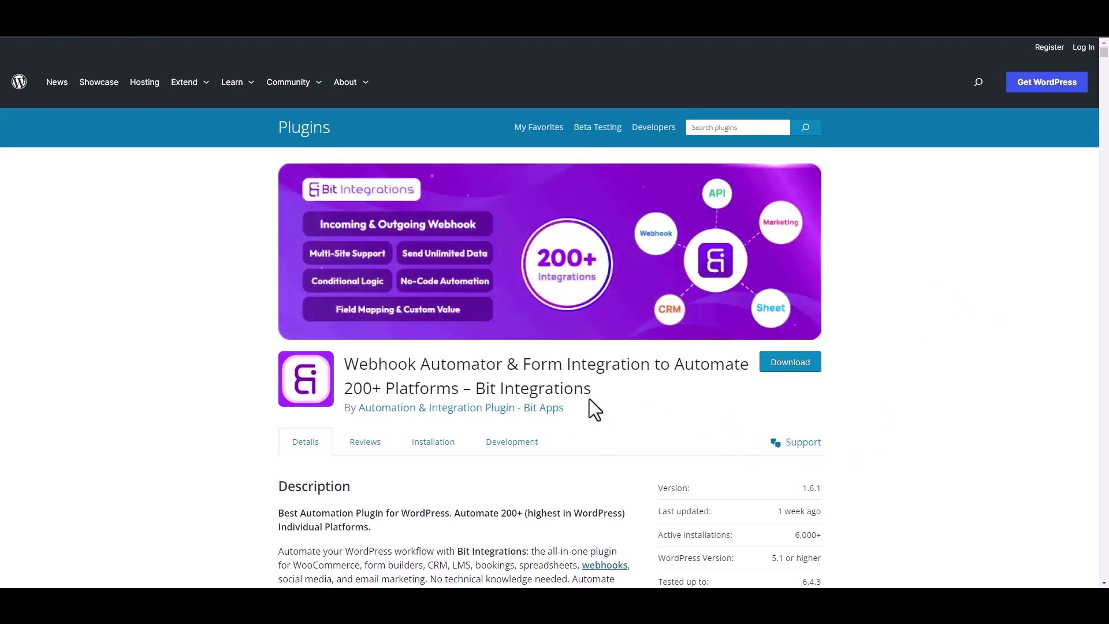
Start a new Bit Integrations integration with WPFunnels as the trigger.
left_click_drag(475, 388, 604, 399)
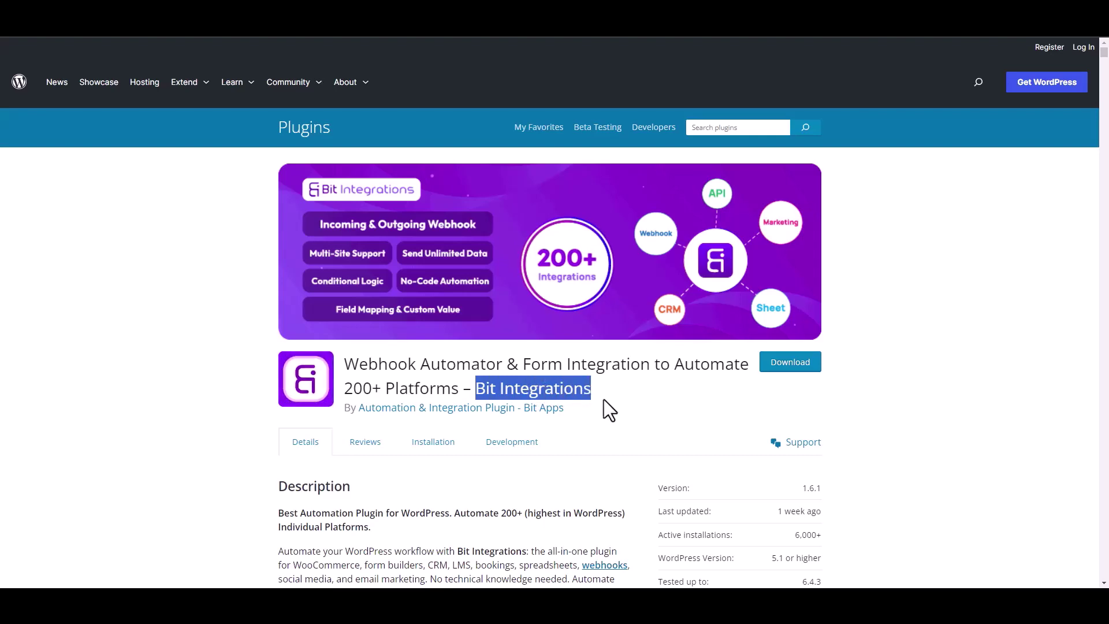
left_click(611, 404)
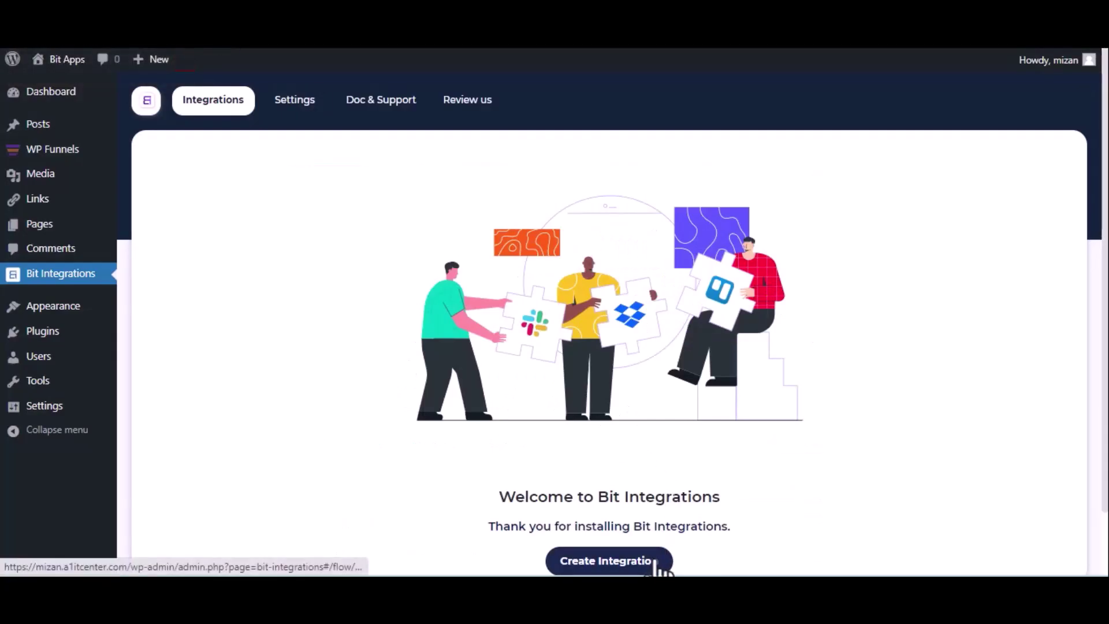
left_click(657, 563)
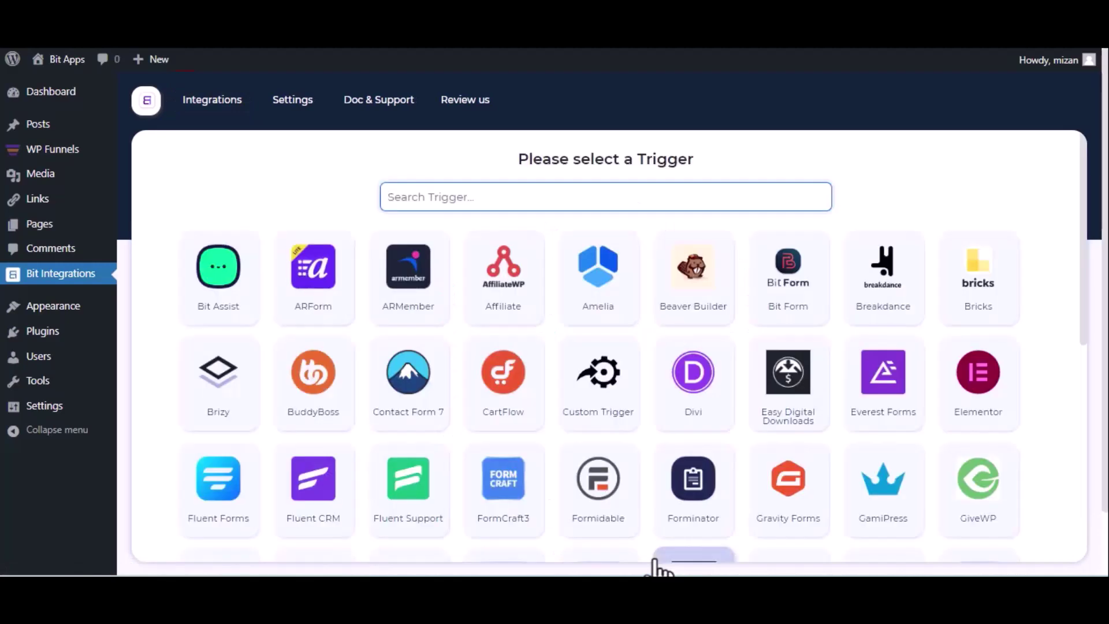
type("wp")
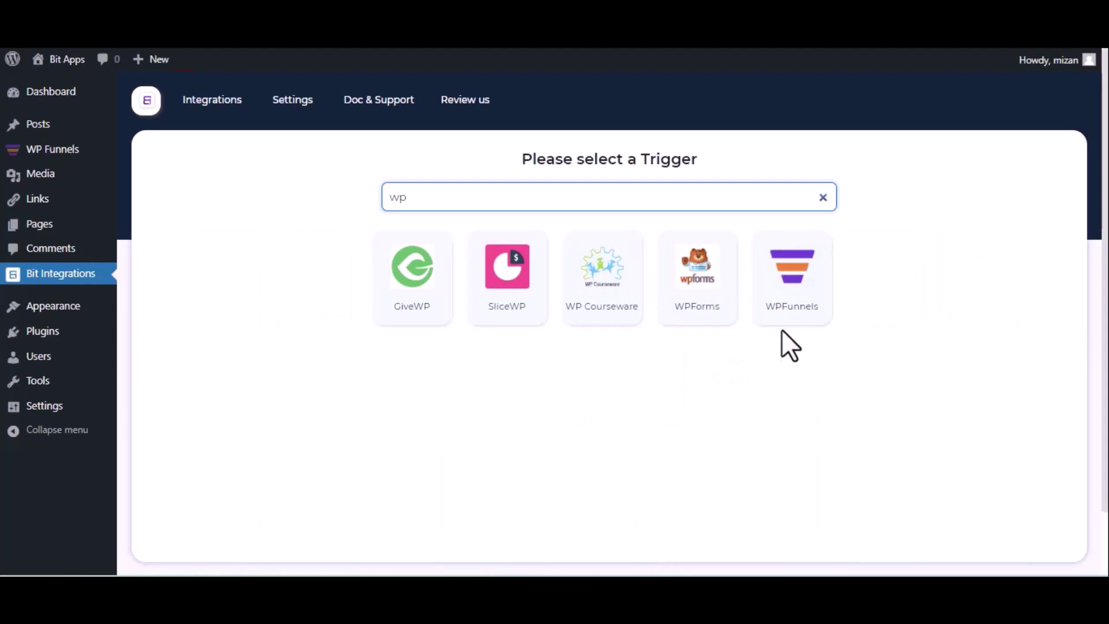
left_click(782, 323)
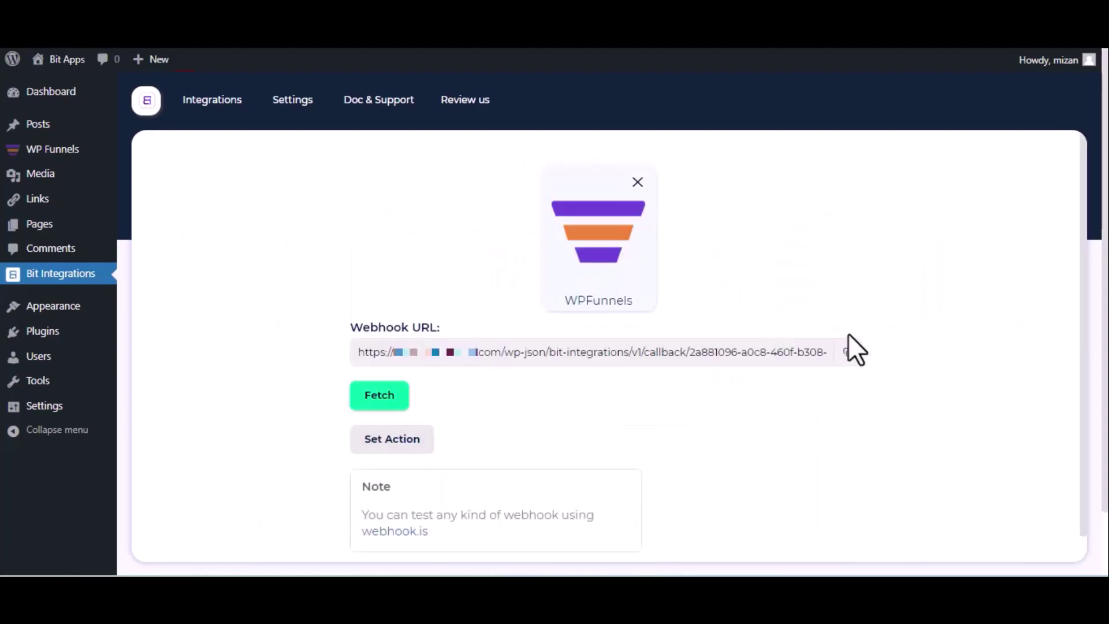
Copy the WPFunnels webhook URL and start listening for webhook data.
left_click(847, 353)
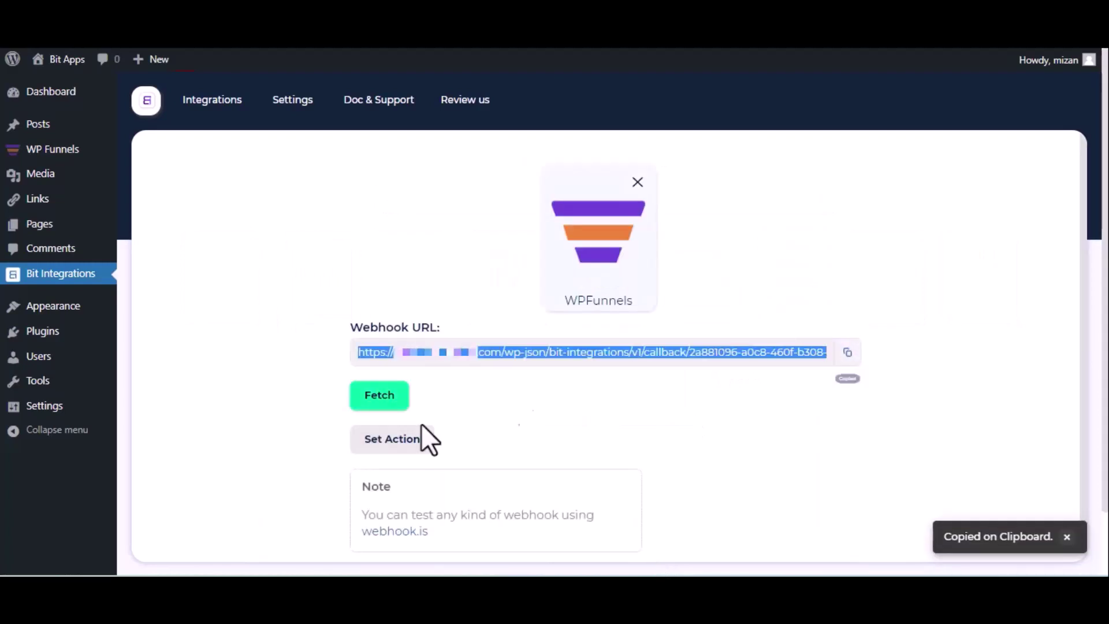
left_click(367, 405)
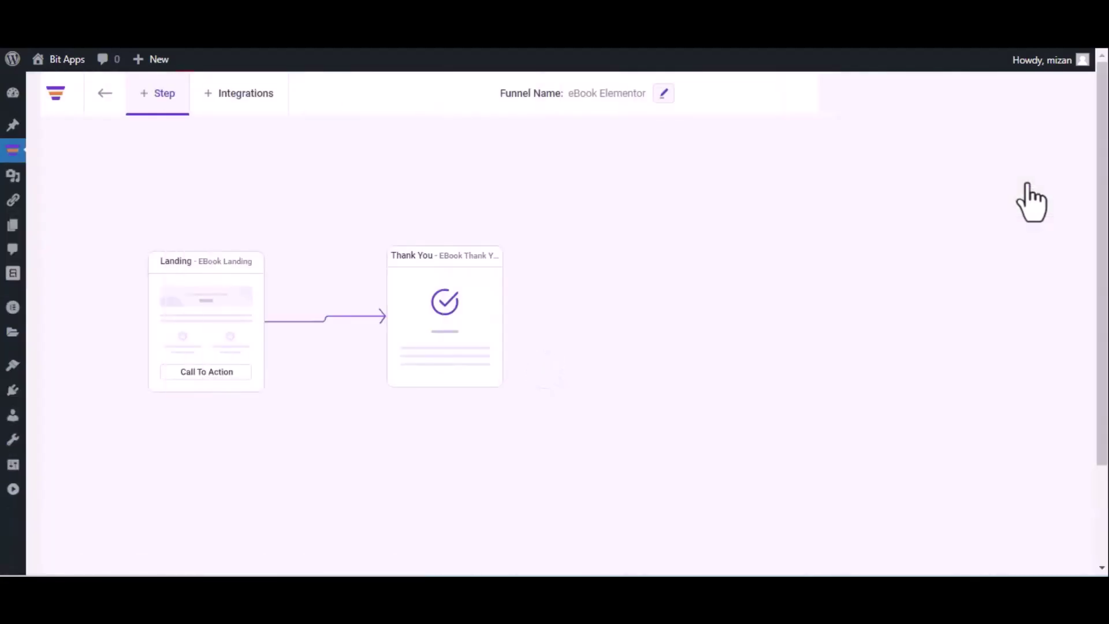
left_click(1076, 94)
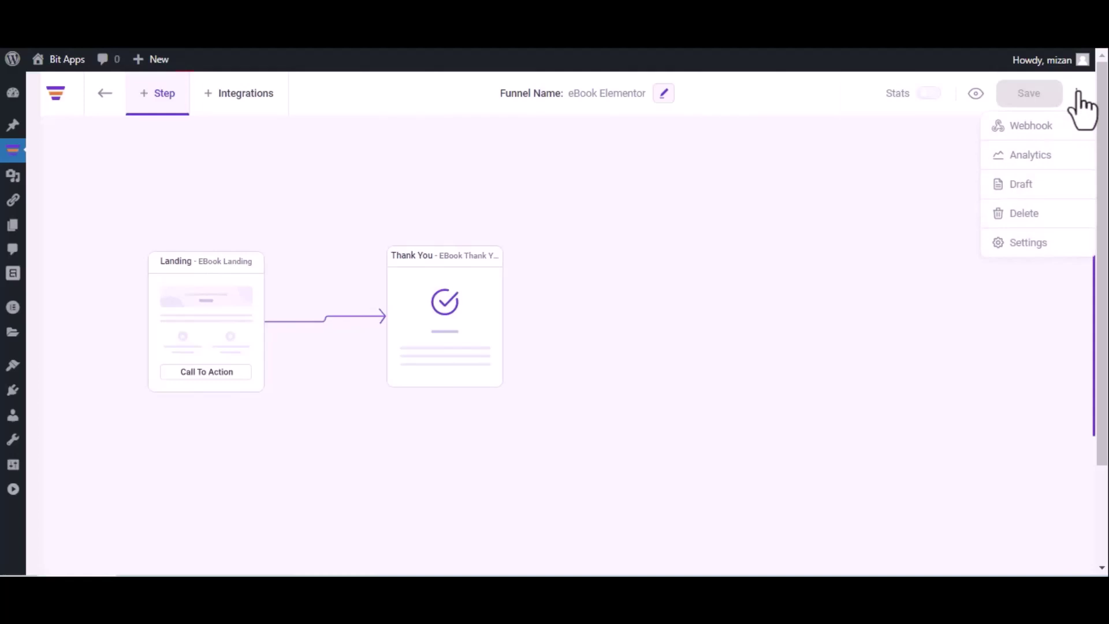
Add a funnel webhook named 'Bit Integrations' with the copied callback URL.
left_click(1054, 127)
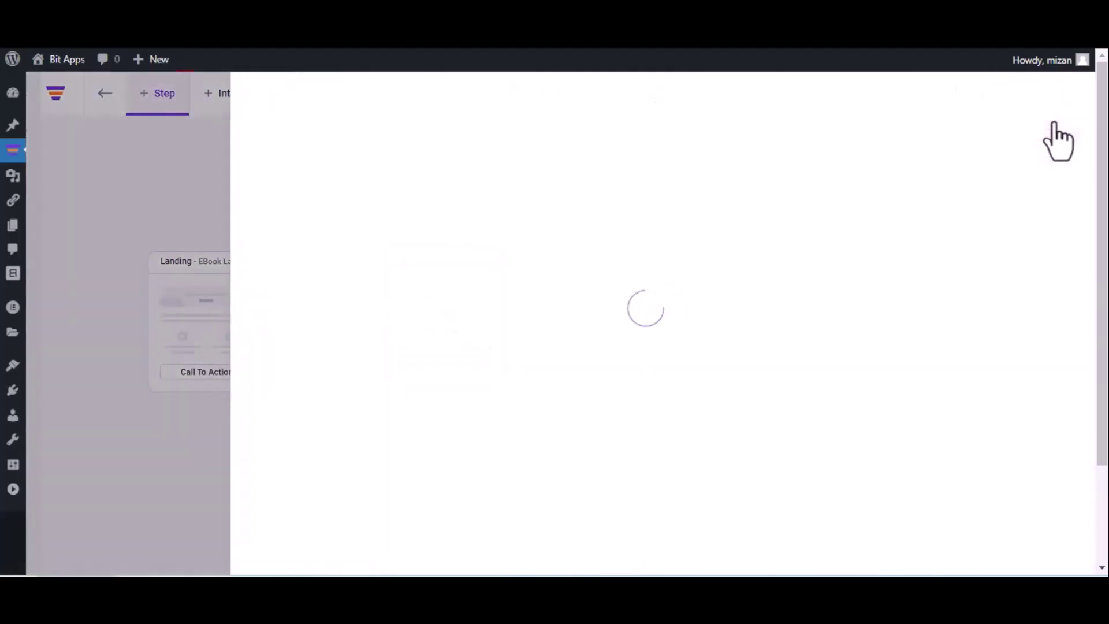
left_click(986, 176)
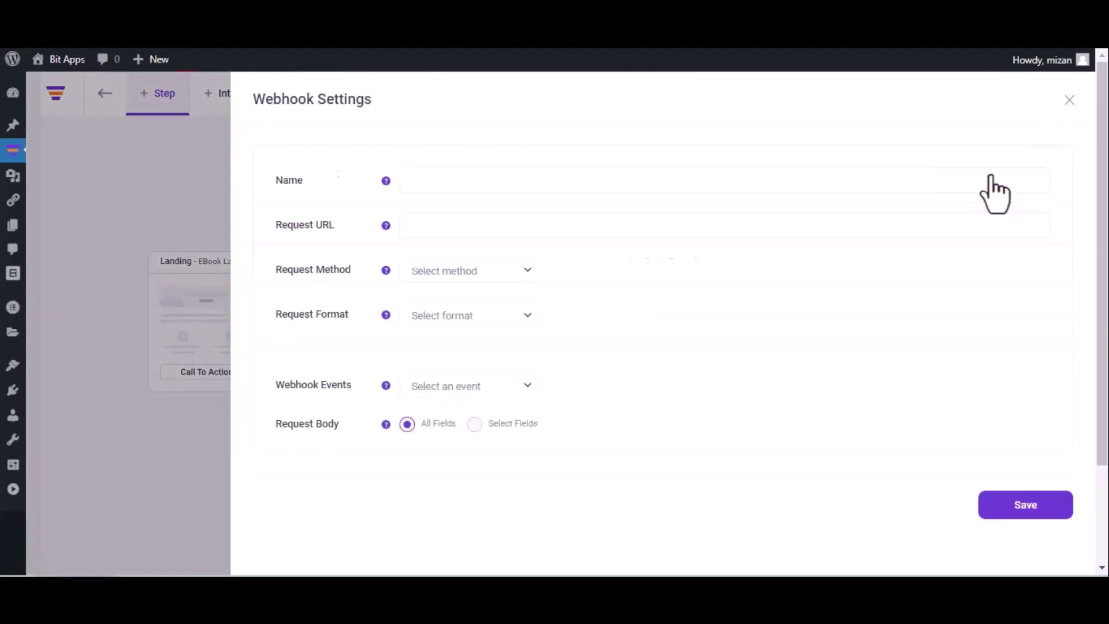
left_click(721, 188)
type("Bit Integrations")
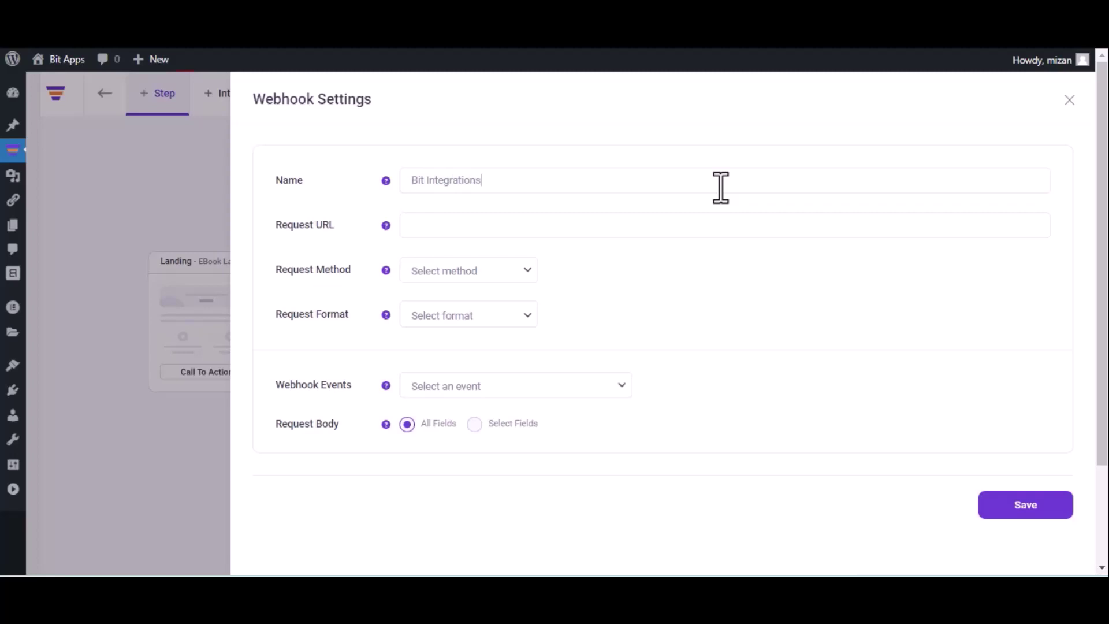
left_click(551, 224)
key("ctrl+v")
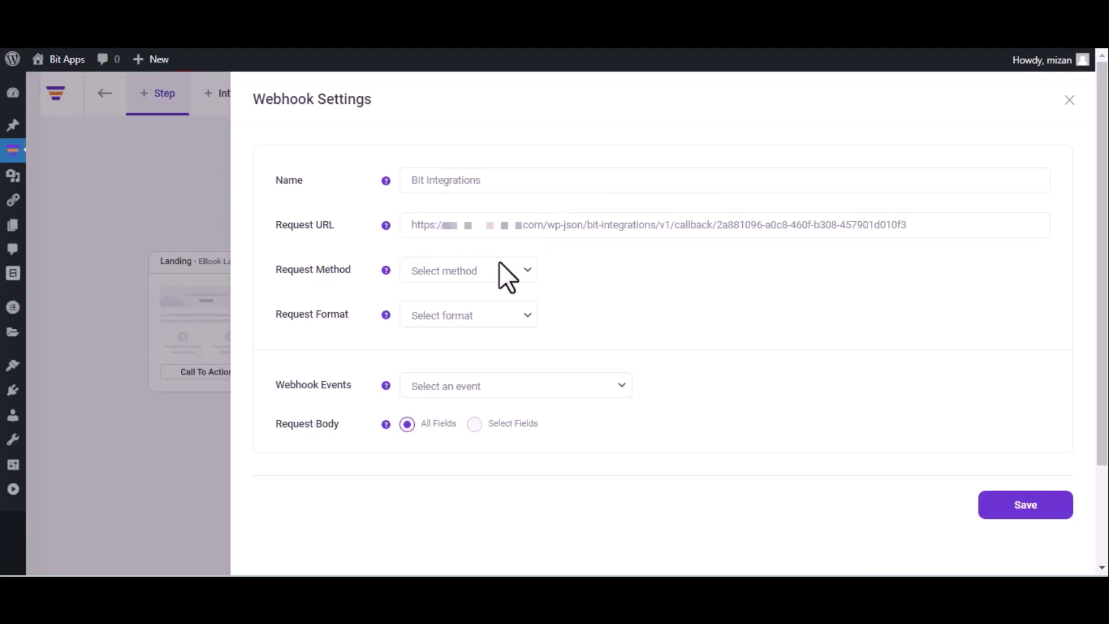
Set the webhook to POST, JSON format, event After Optin Form Submitted, and save it.
left_click(477, 280)
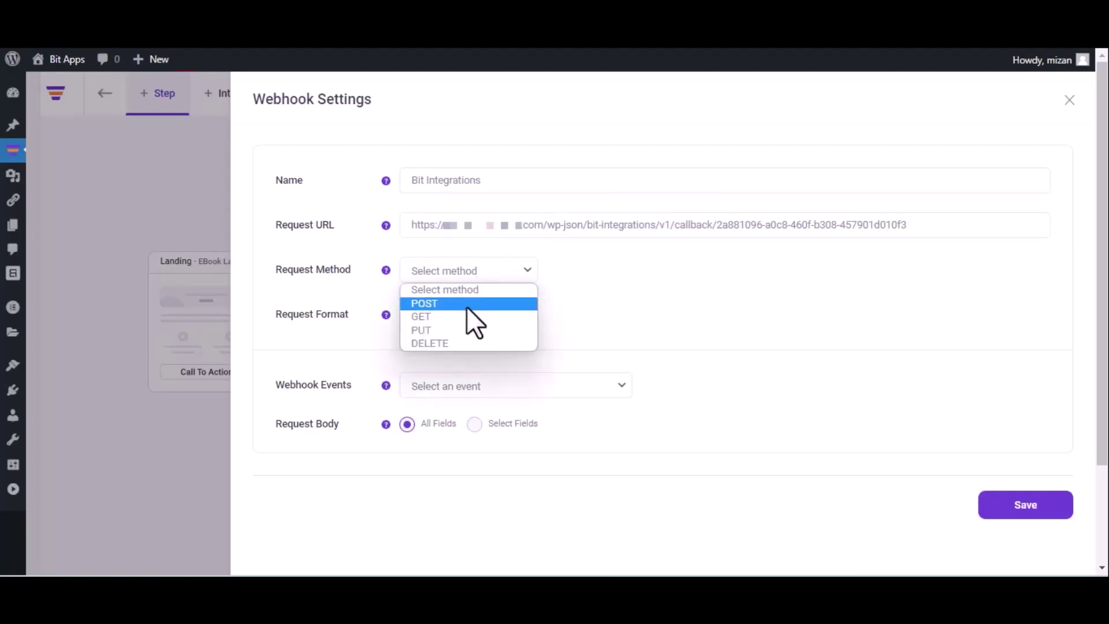
left_click(466, 304)
left_click(467, 312)
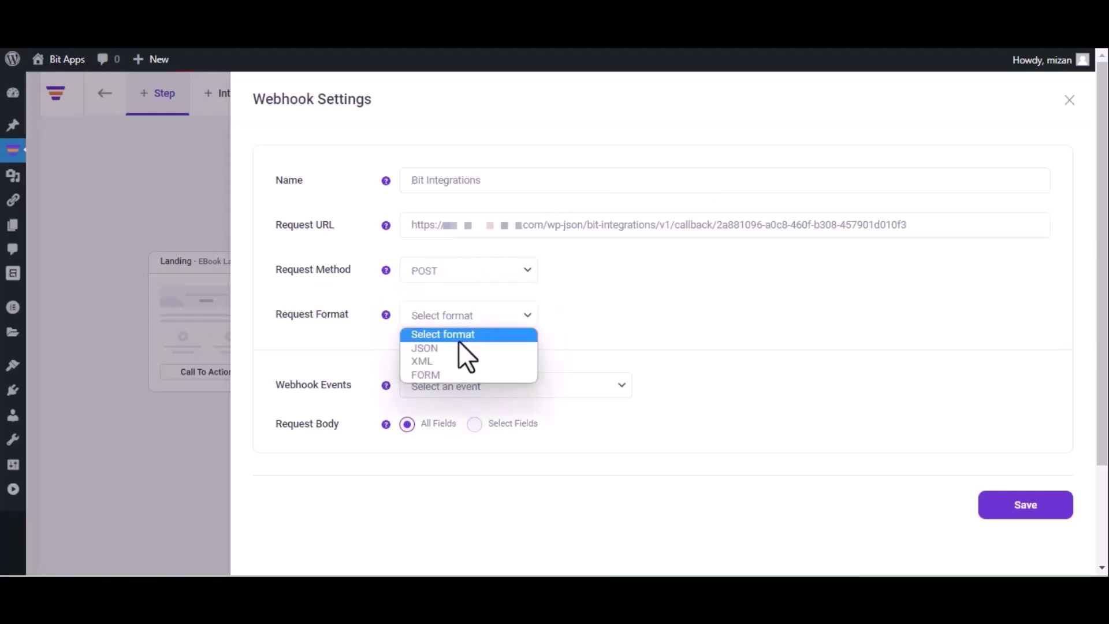
left_click(459, 348)
left_click(487, 384)
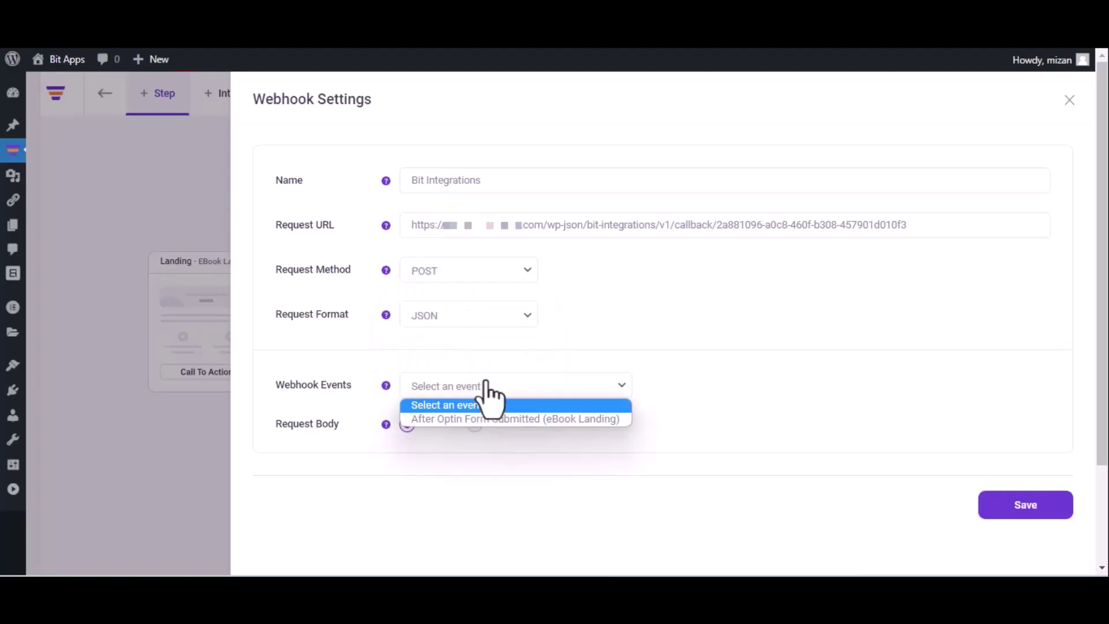
left_click(484, 420)
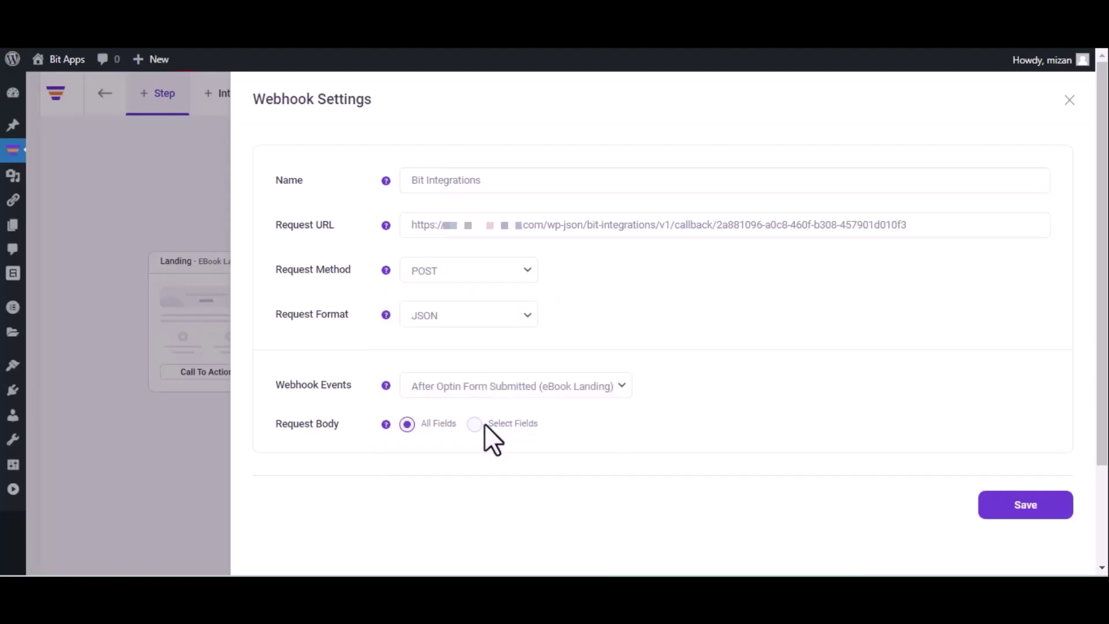
left_click(1021, 517)
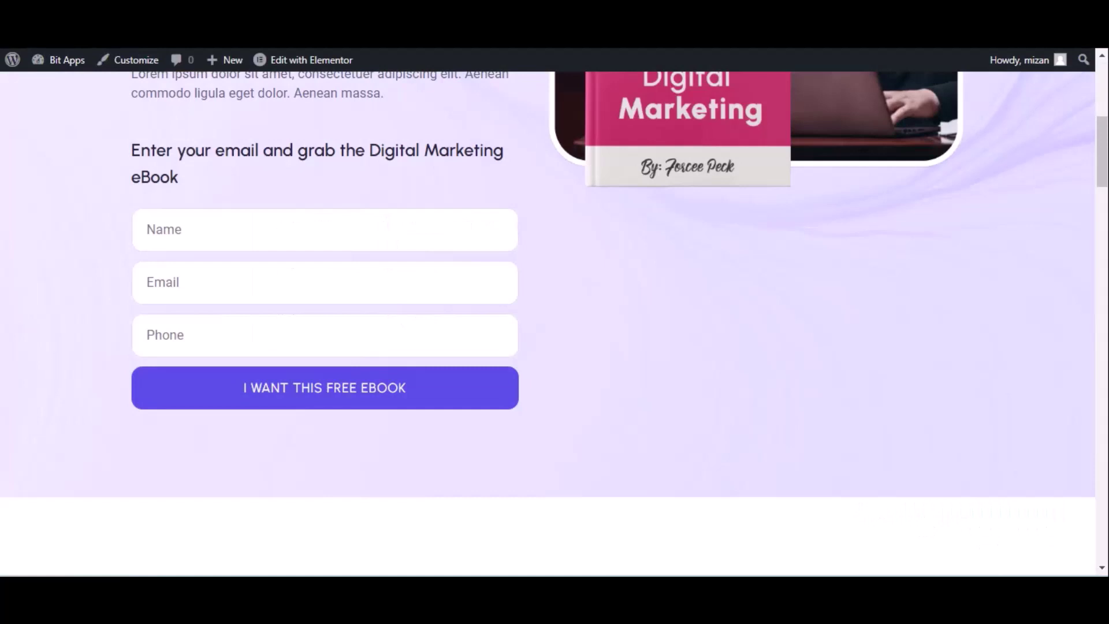
Submit the eBook opt-in form with name 'Bit Integrations' and a test email and phone.
left_click(313, 231)
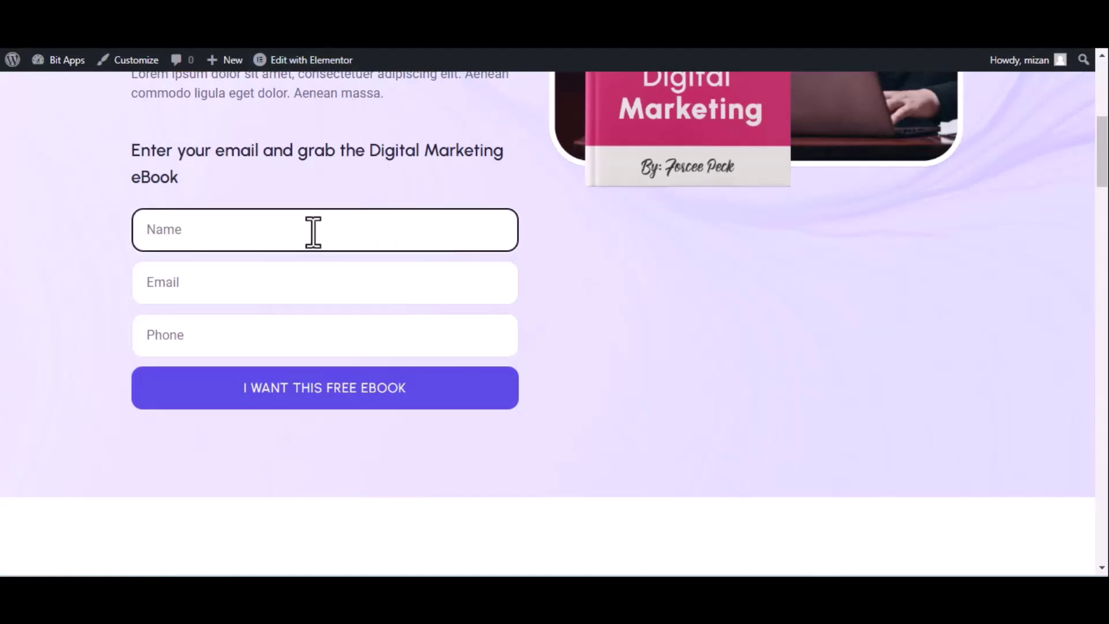
type("Bit Integrations")
left_click(246, 291)
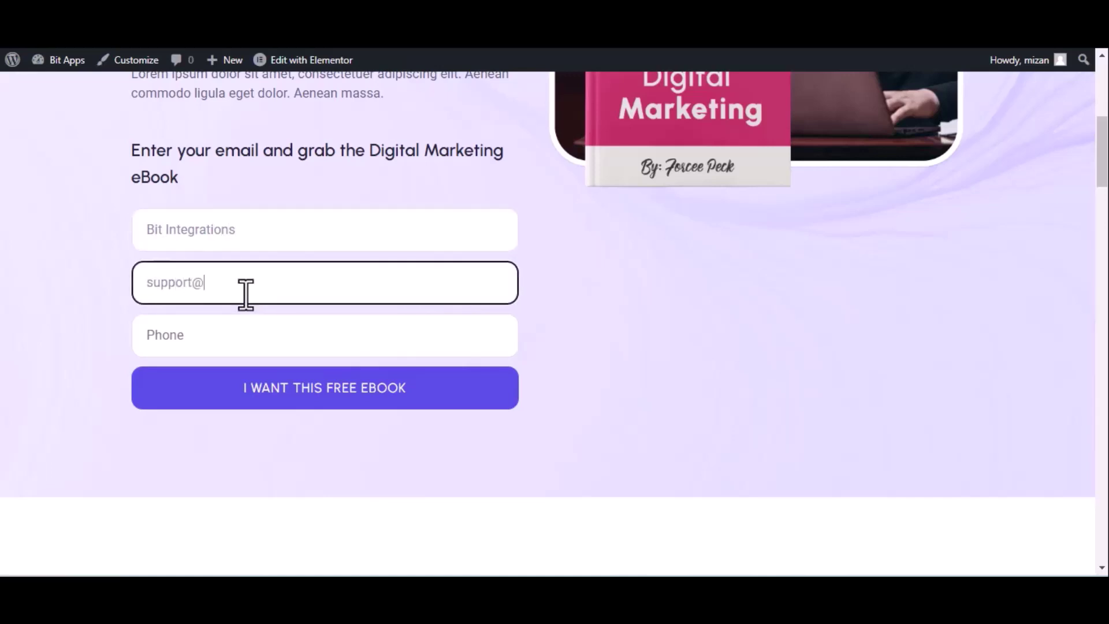
left_click(247, 335)
type("444555666")
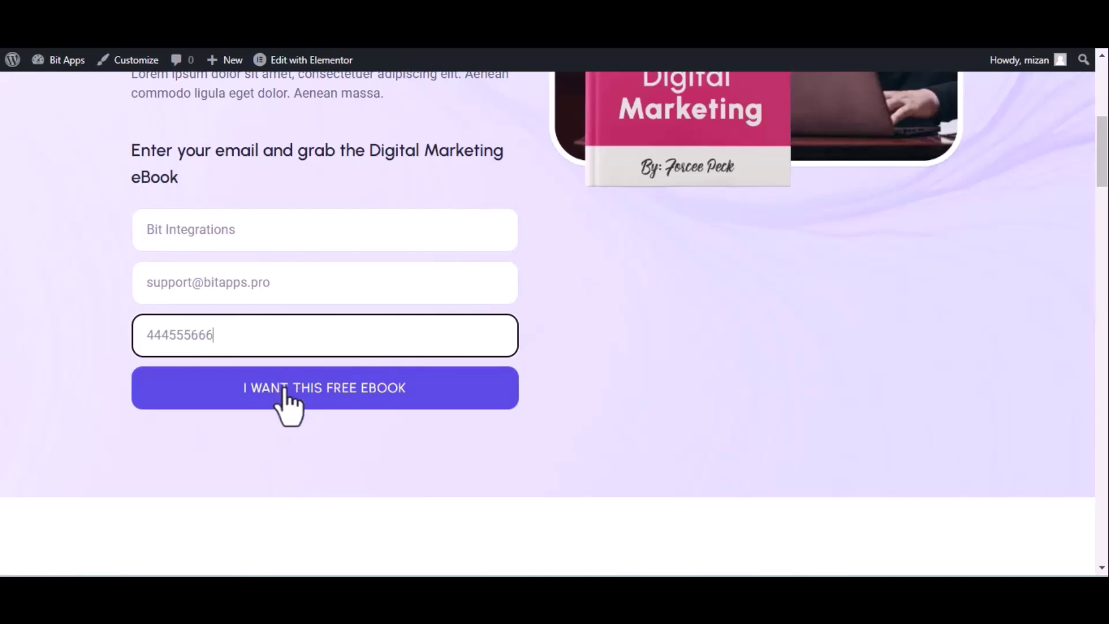
left_click(285, 390)
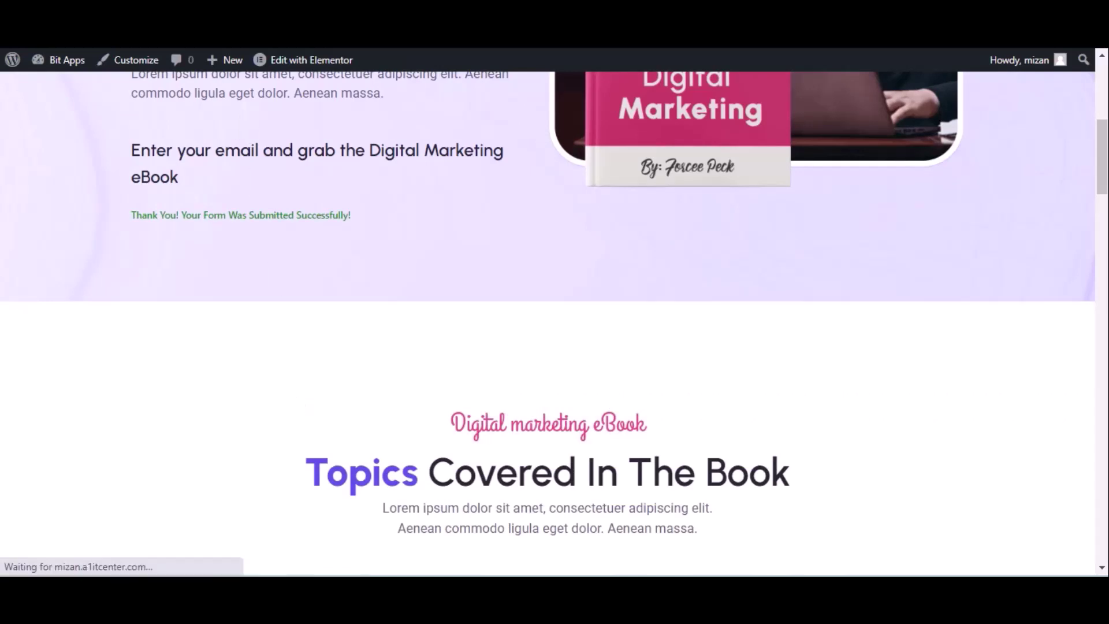
Back in Bit Integrations, proceed from the captured webhook data to action selection.
key("ctrl+Tab")
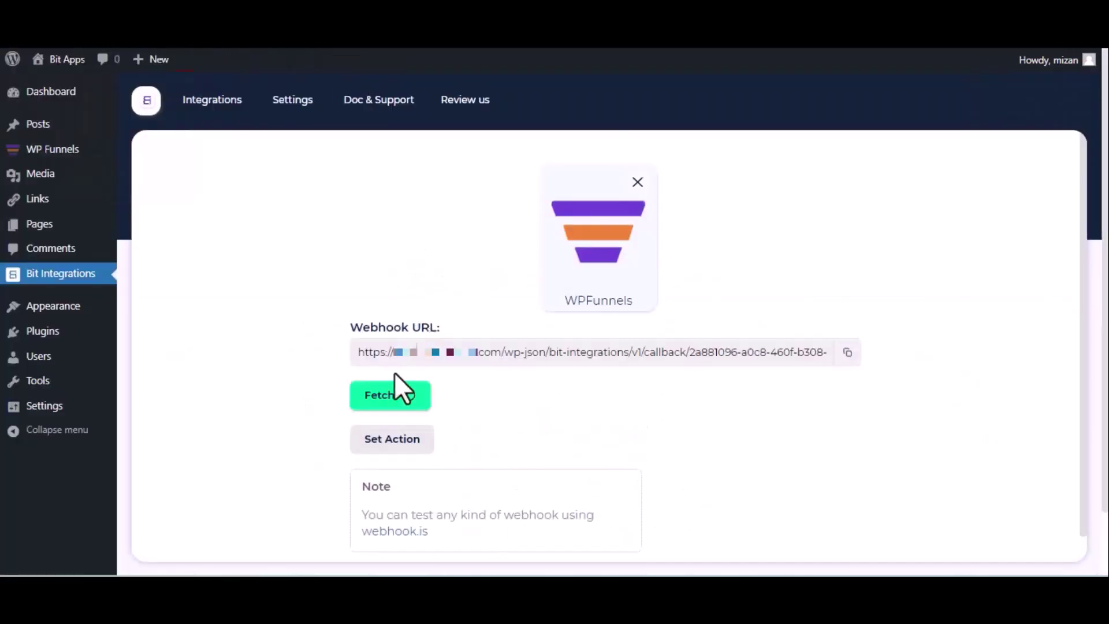
scroll(392, 425, "down", 5)
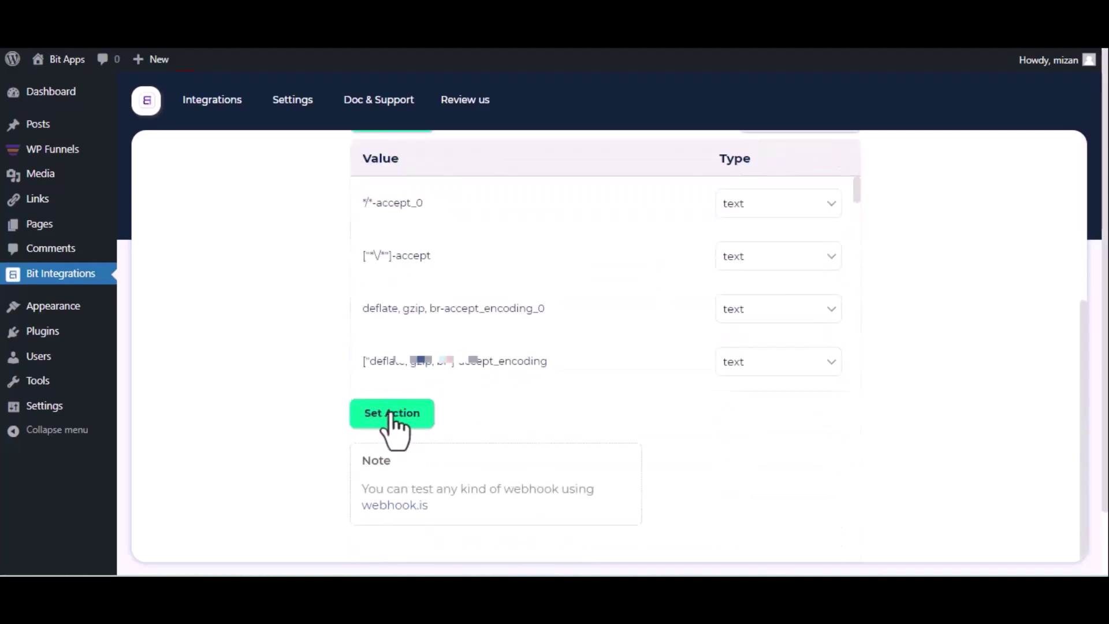
left_click(393, 413)
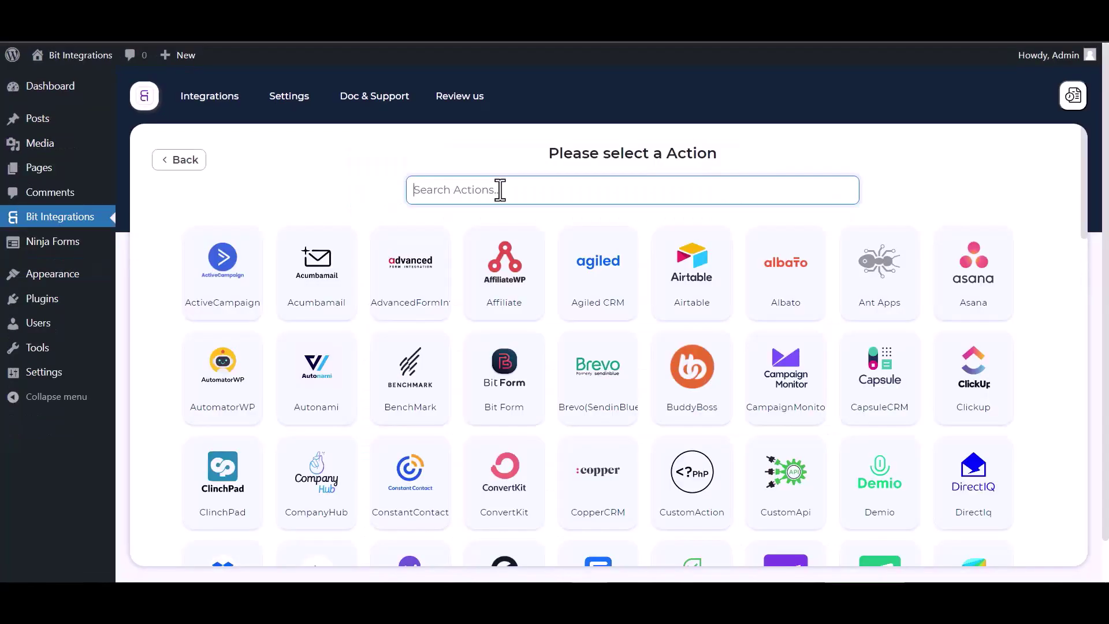
Pick CompanyHub as the action and open its Sub Domain & API Key page.
type("comp")
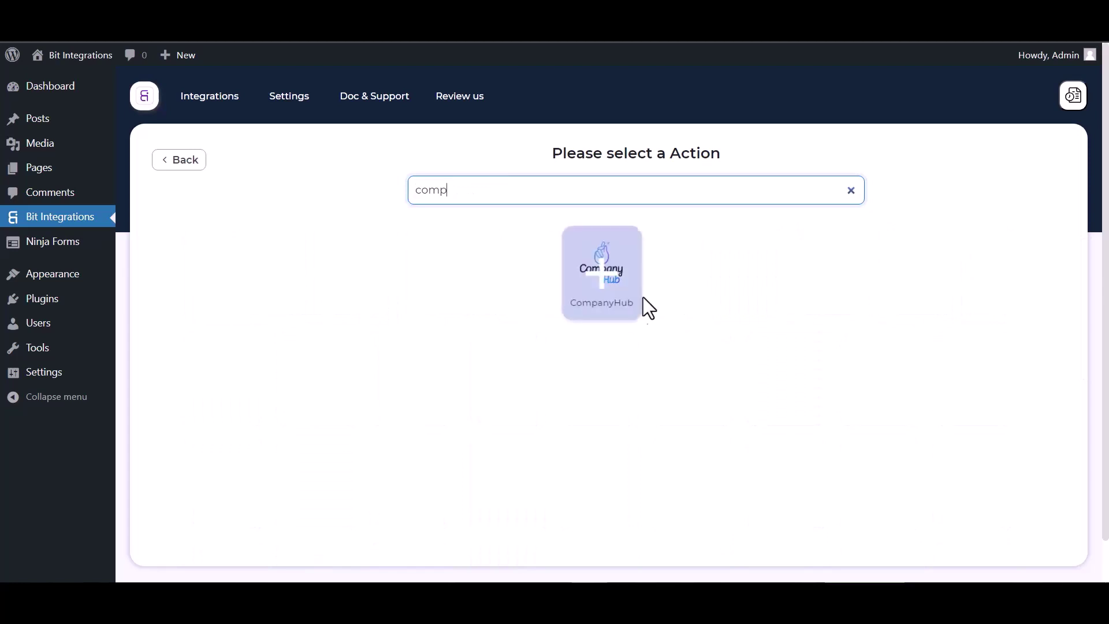
left_click(641, 297)
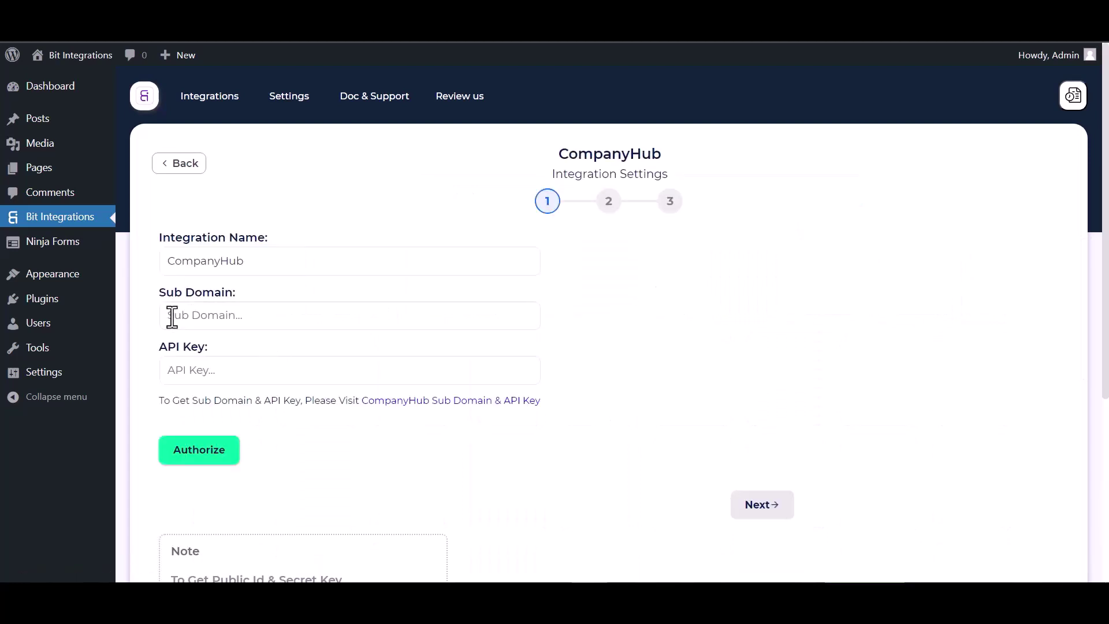
left_click(187, 312)
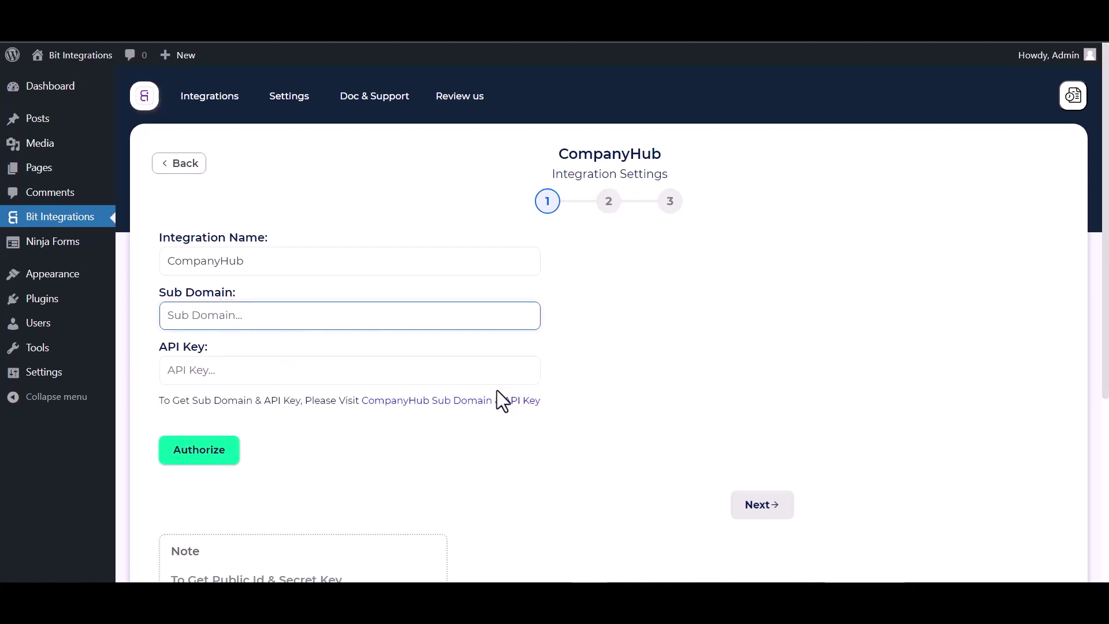
left_click(452, 402)
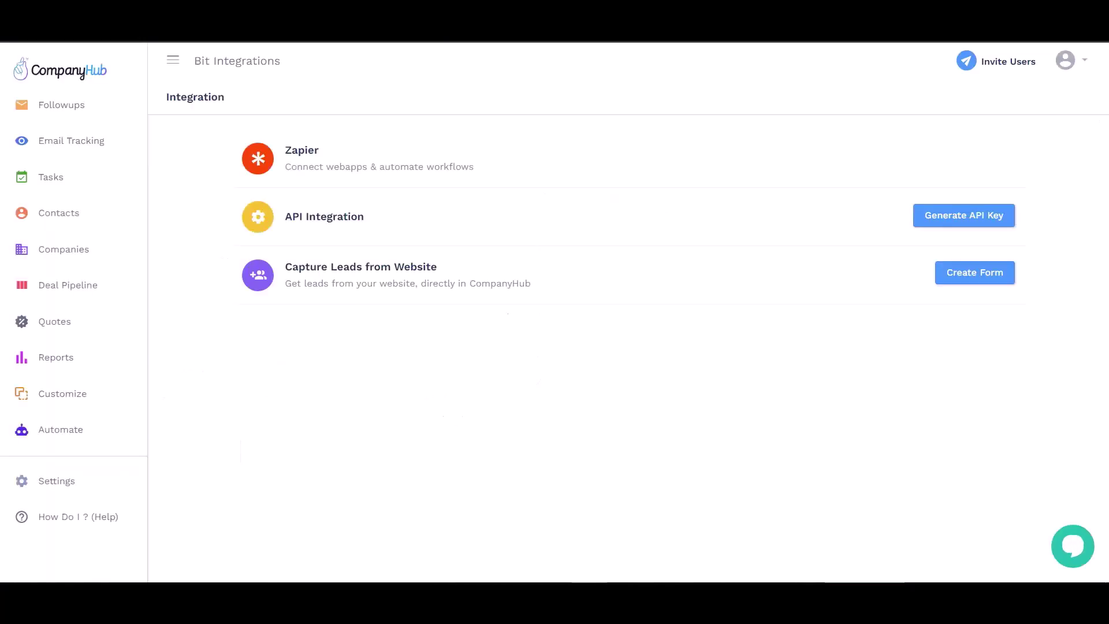
Generate a CompanyHub API key with usage 'Bit Integrations' and select it for copying.
left_click(959, 223)
left_click(845, 308)
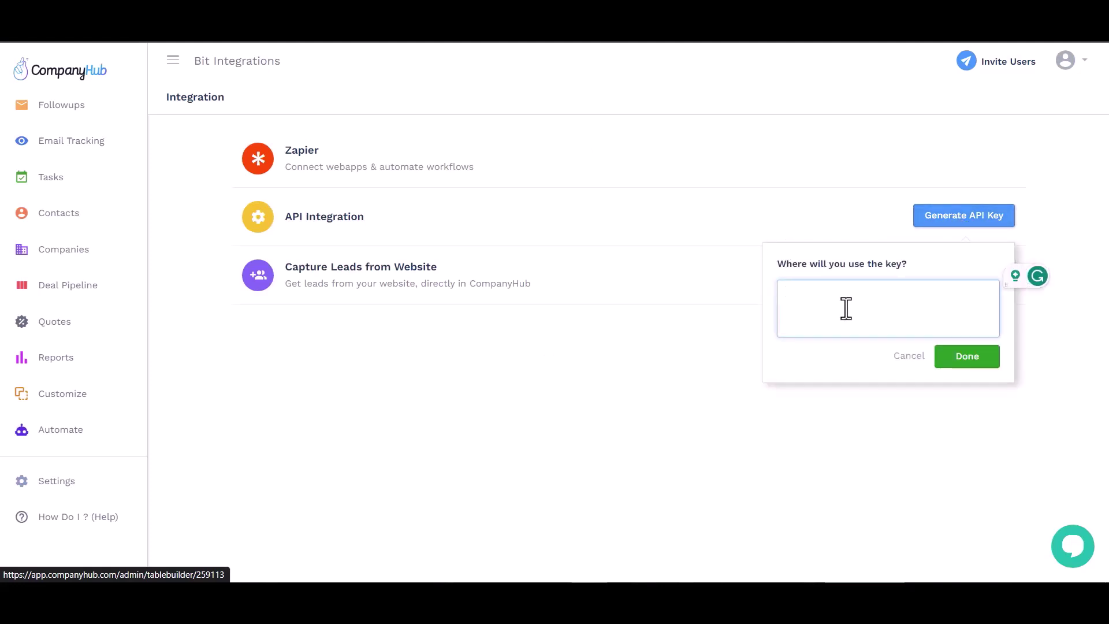
type("Bit Integrations")
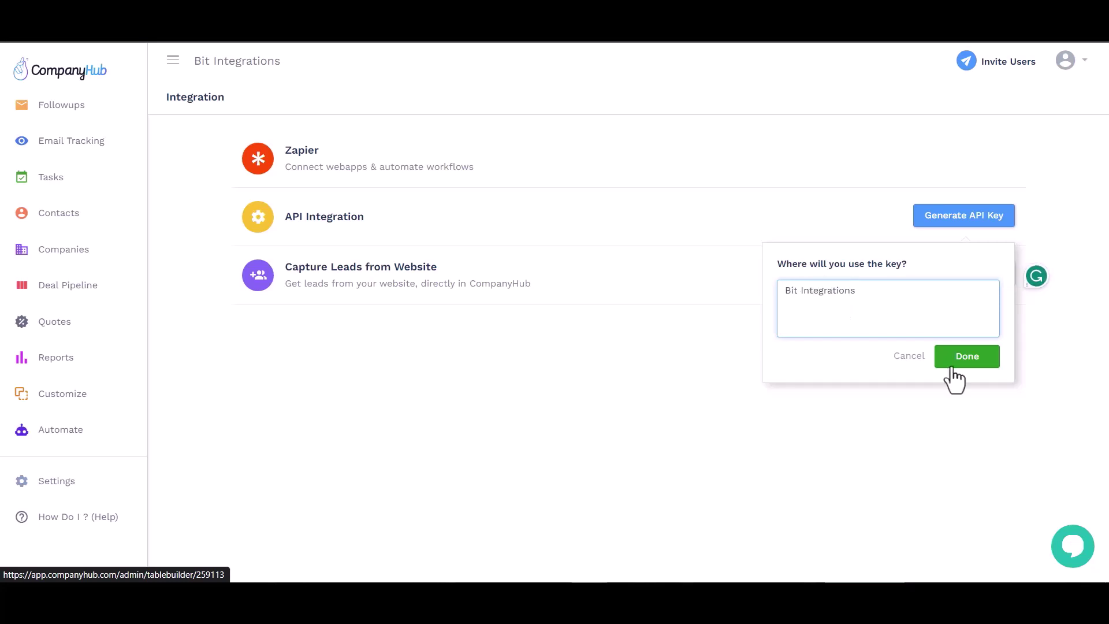
left_click(960, 364)
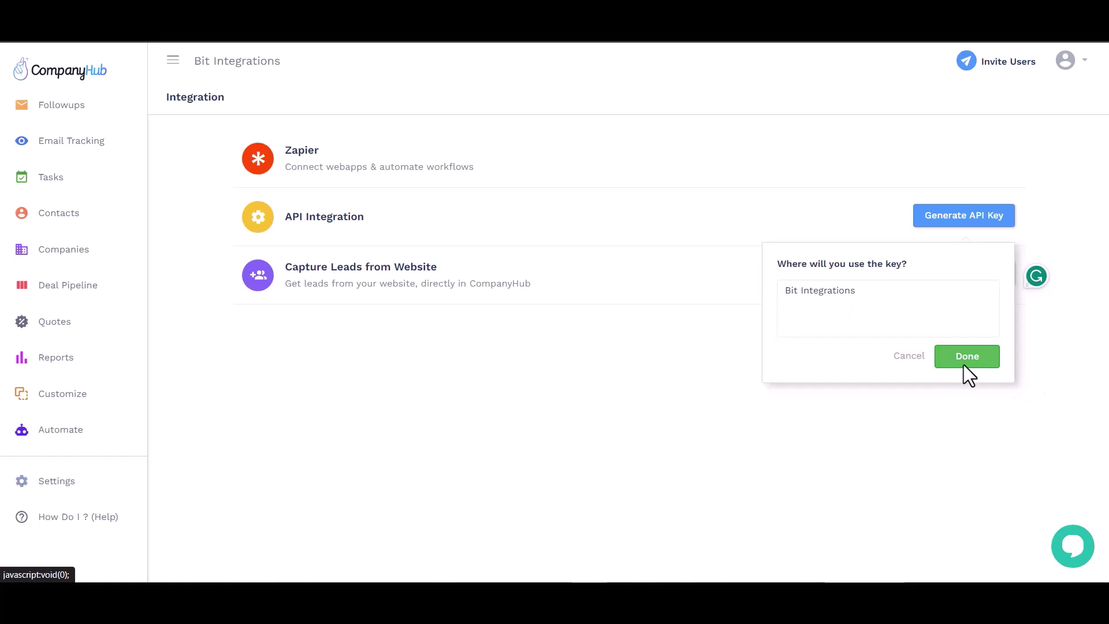
left_click(806, 292)
left_click(962, 361)
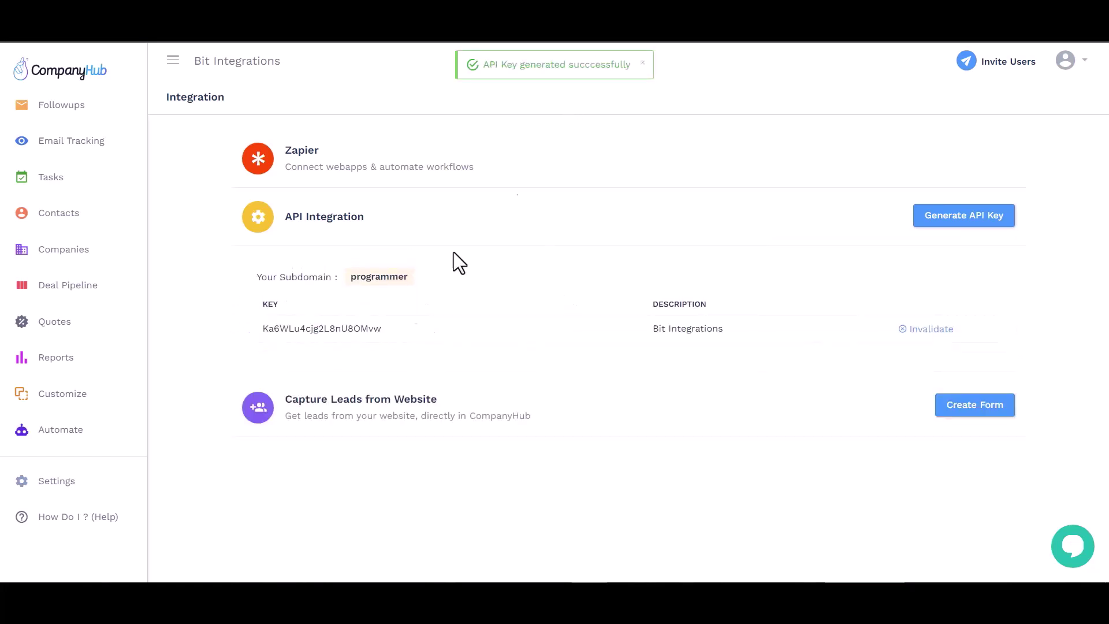
double_click(354, 328)
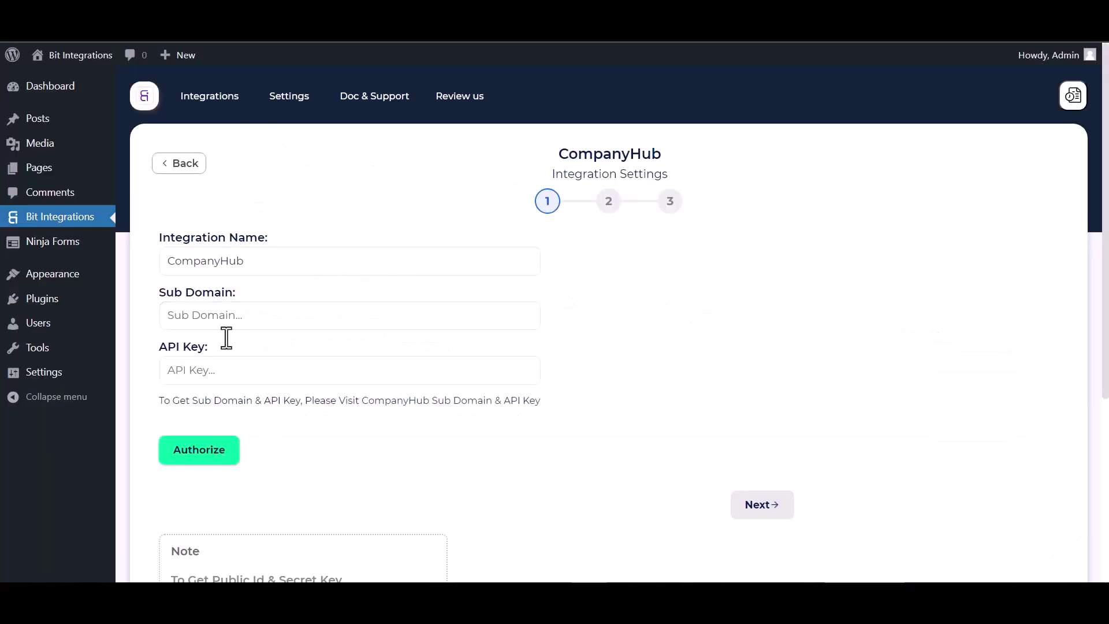
Enter the API key and sub domain 'programmer', authorize CompanyHub, and continue.
left_click(221, 371)
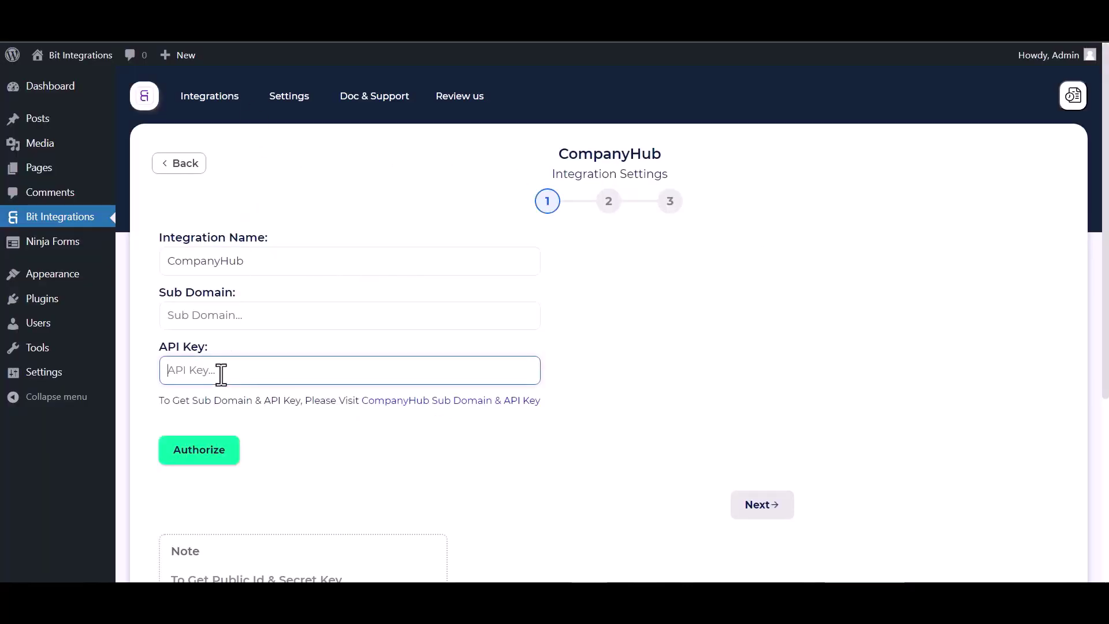
key("ctrl+v")
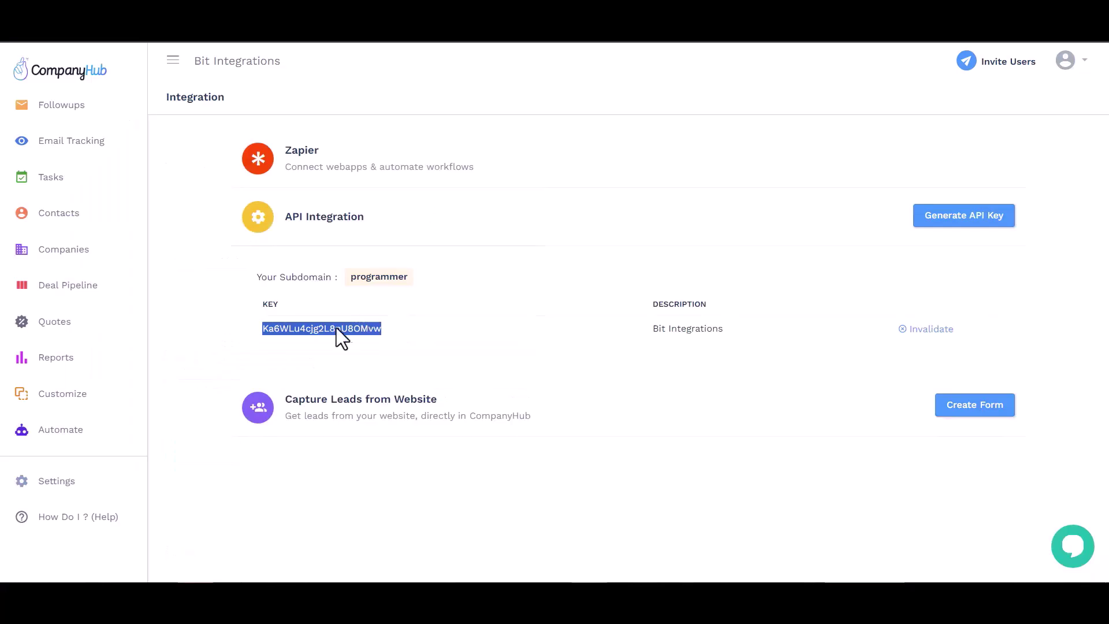
double_click(375, 277)
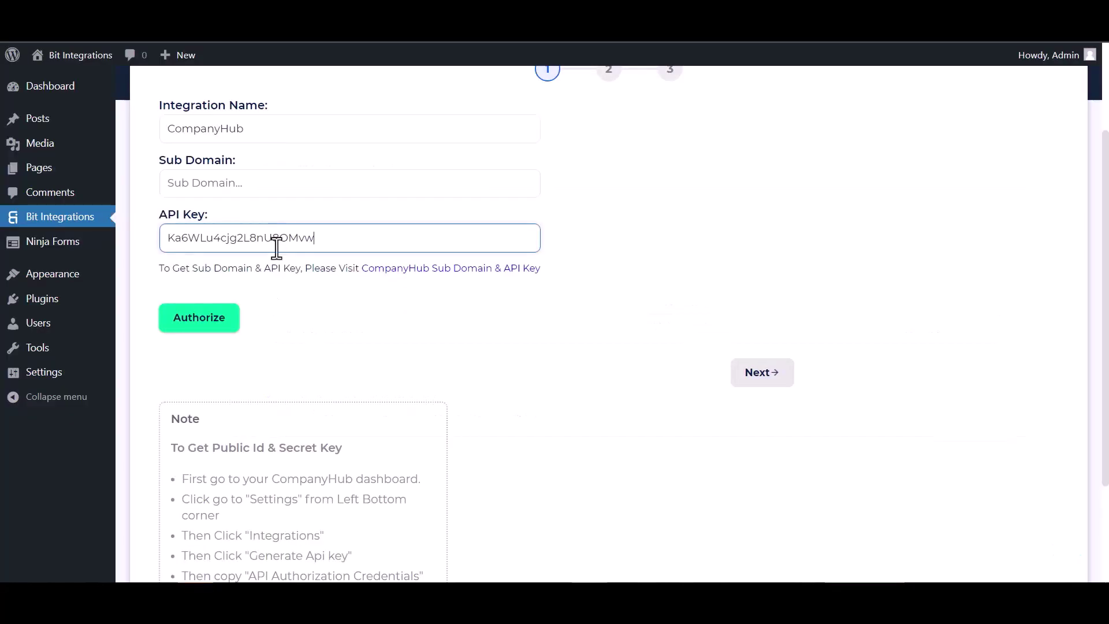
left_click(279, 176)
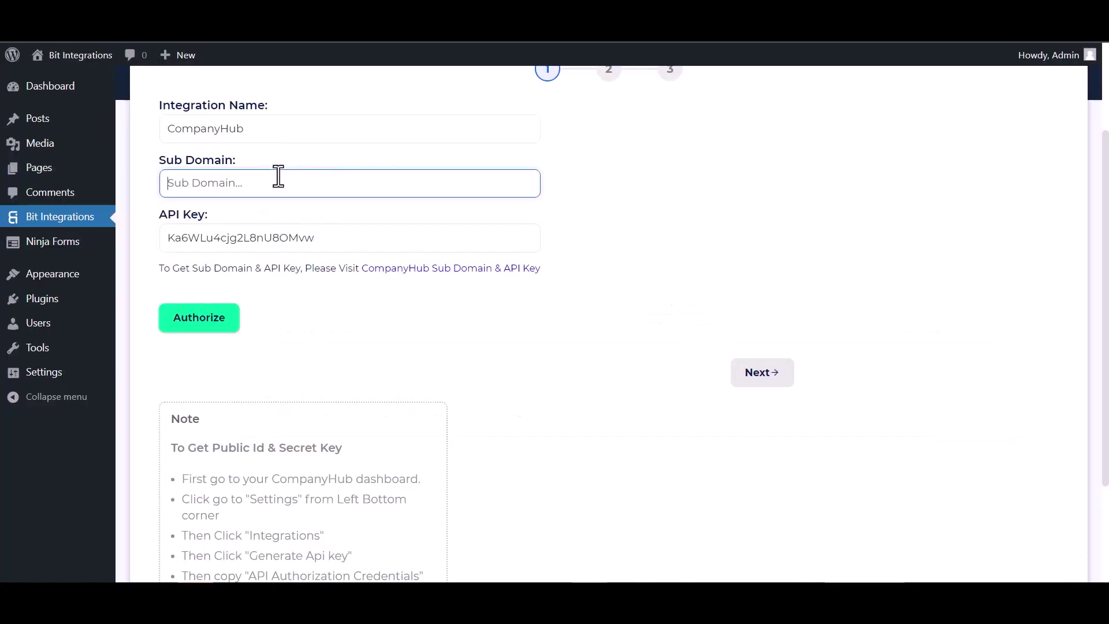
type("programmer")
left_click(192, 322)
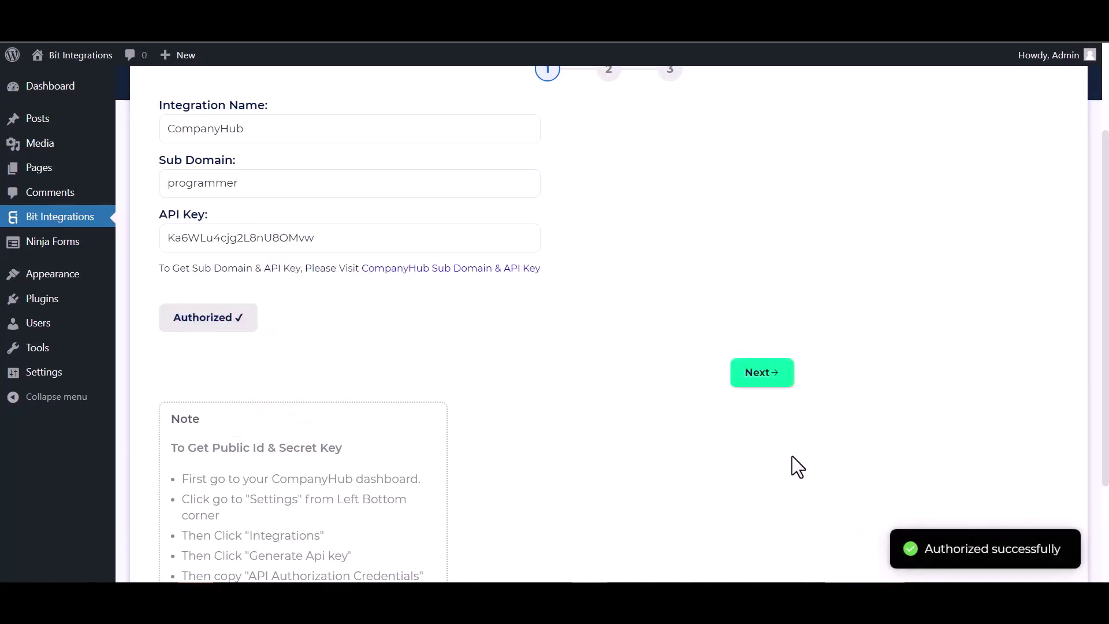
left_click(773, 379)
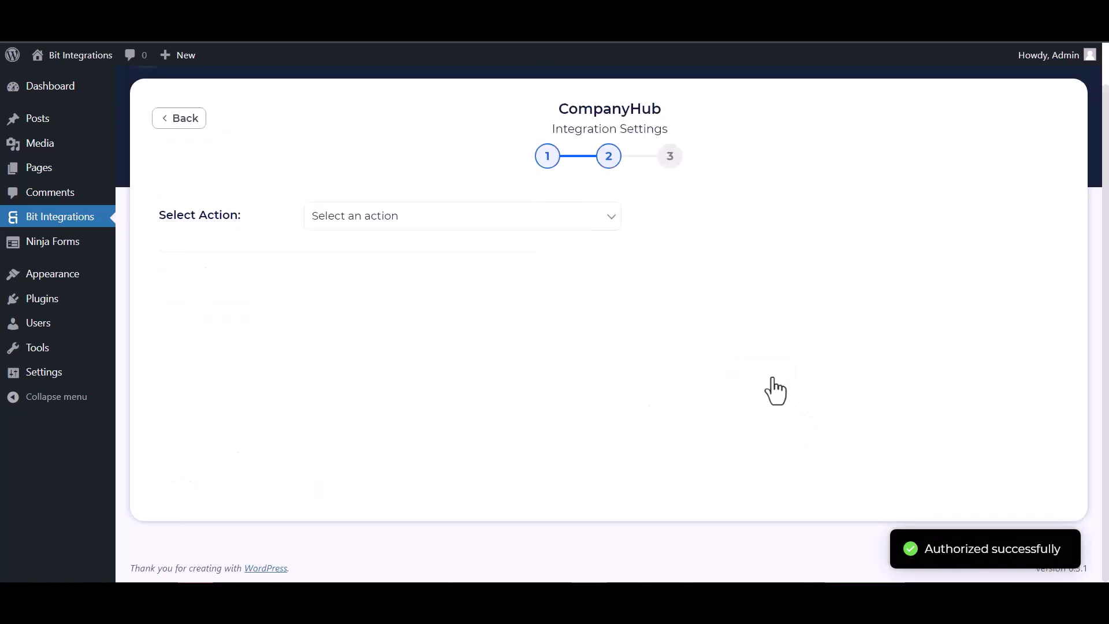
Choose Create Contact and map the form's Last Name and First Name fields.
left_click(569, 224)
left_click(404, 250)
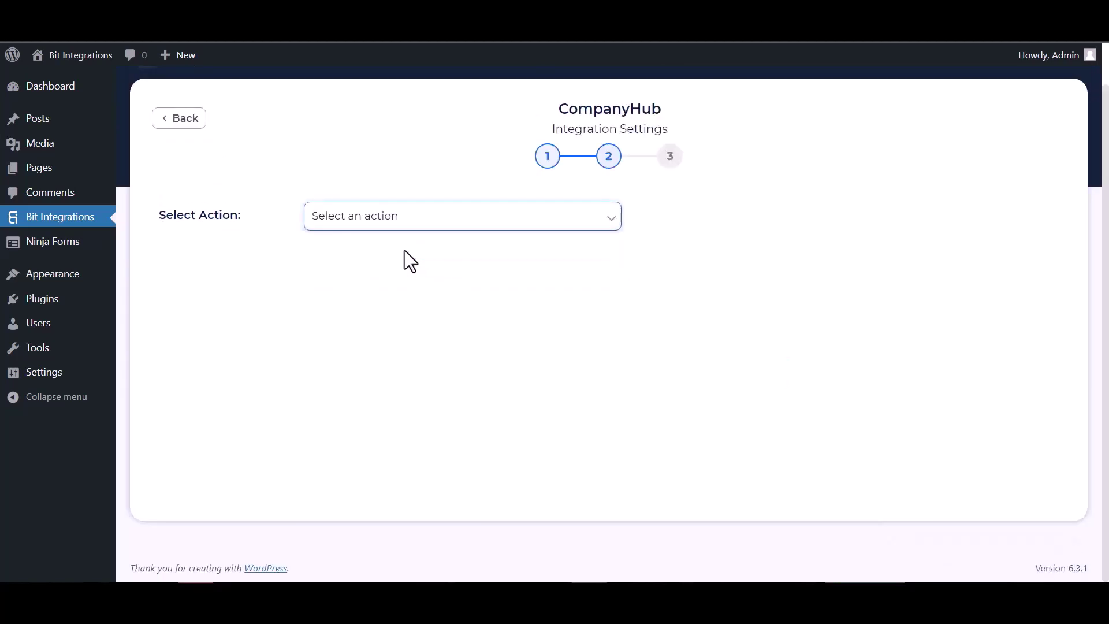
left_click(359, 343)
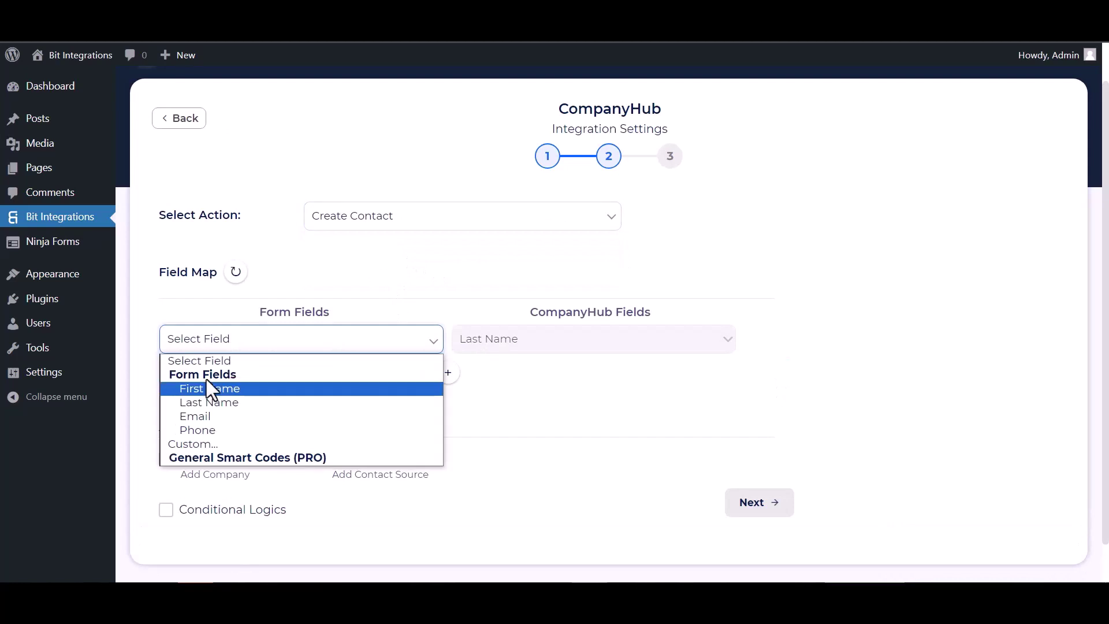
left_click(214, 402)
left_click(448, 372)
left_click(494, 376)
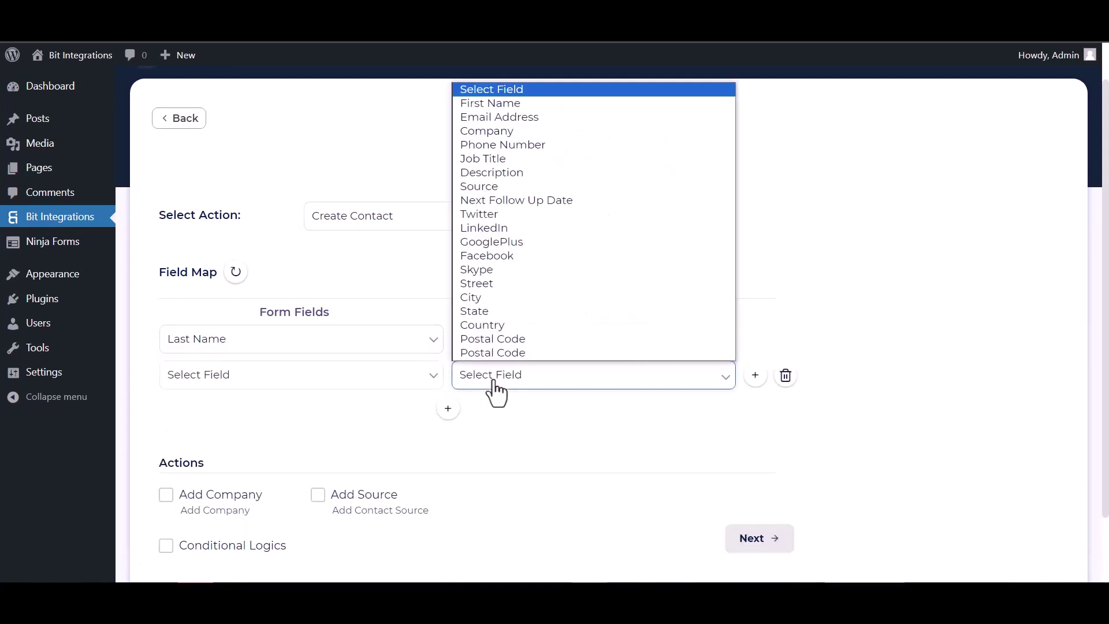
left_click(495, 104)
left_click(428, 382)
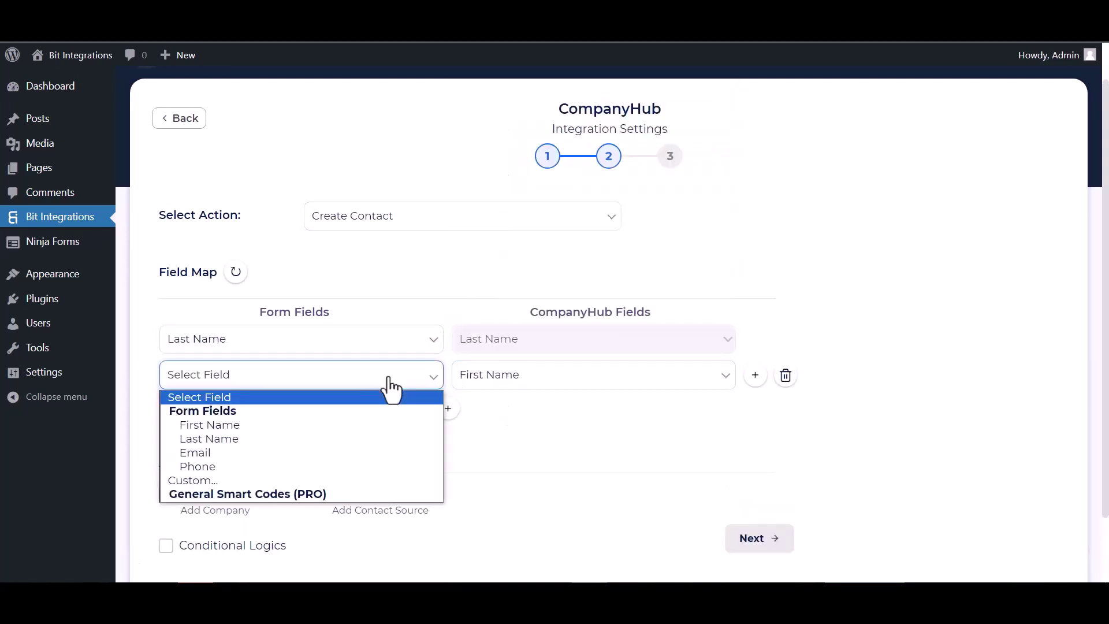
left_click(210, 424)
Map the form's Email and Phone to CompanyHub Email Address and Phone Number.
left_click(448, 408)
left_click(504, 425)
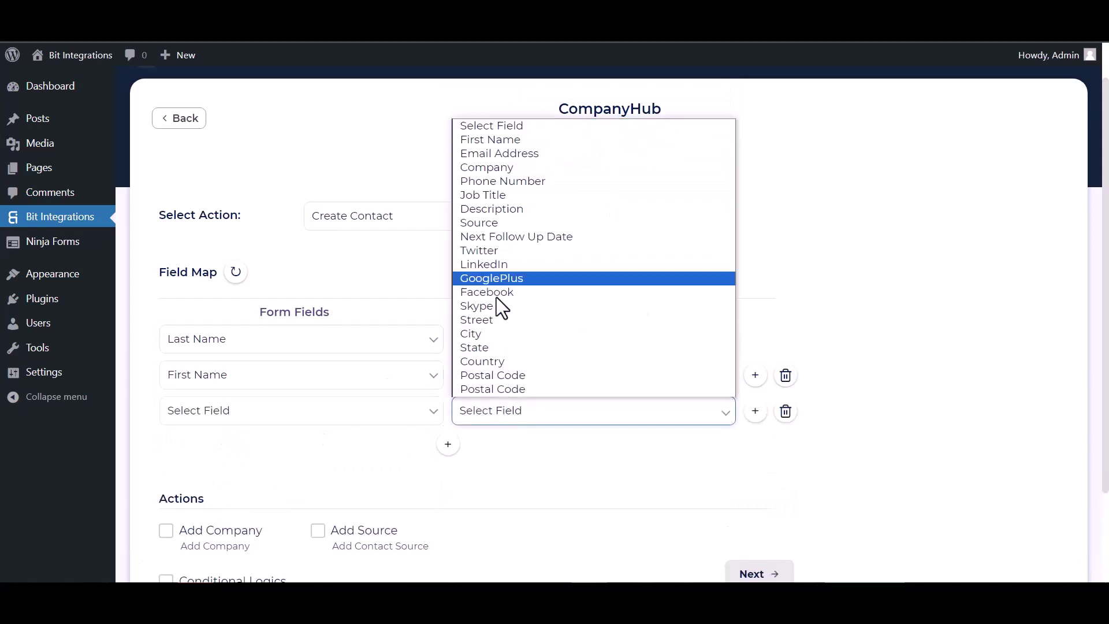
left_click(503, 154)
left_click(368, 415)
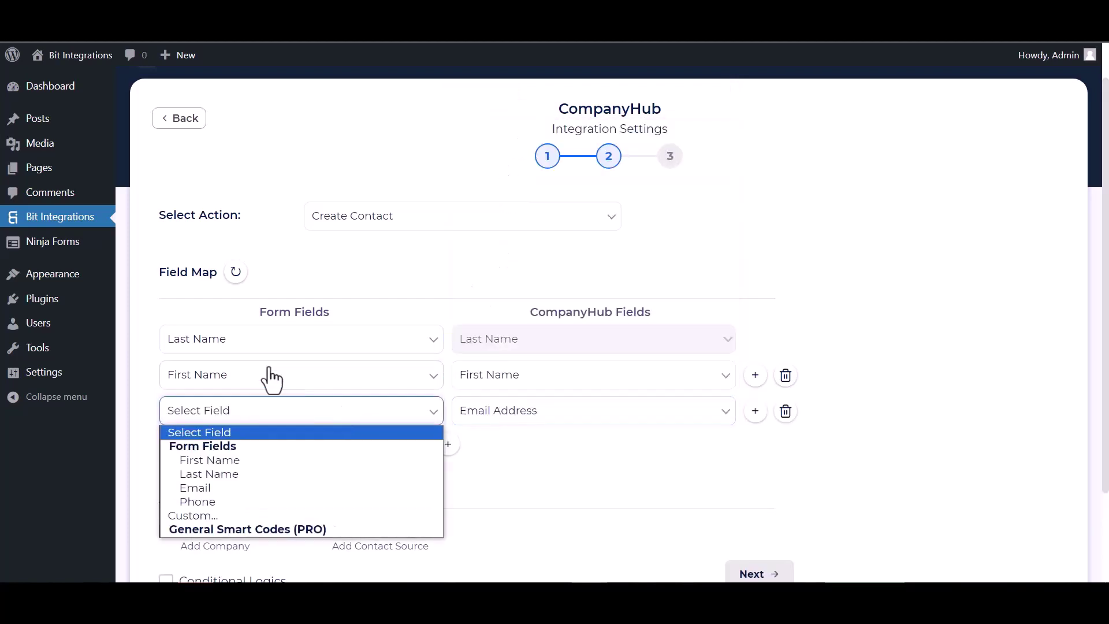
left_click(208, 489)
left_click(447, 444)
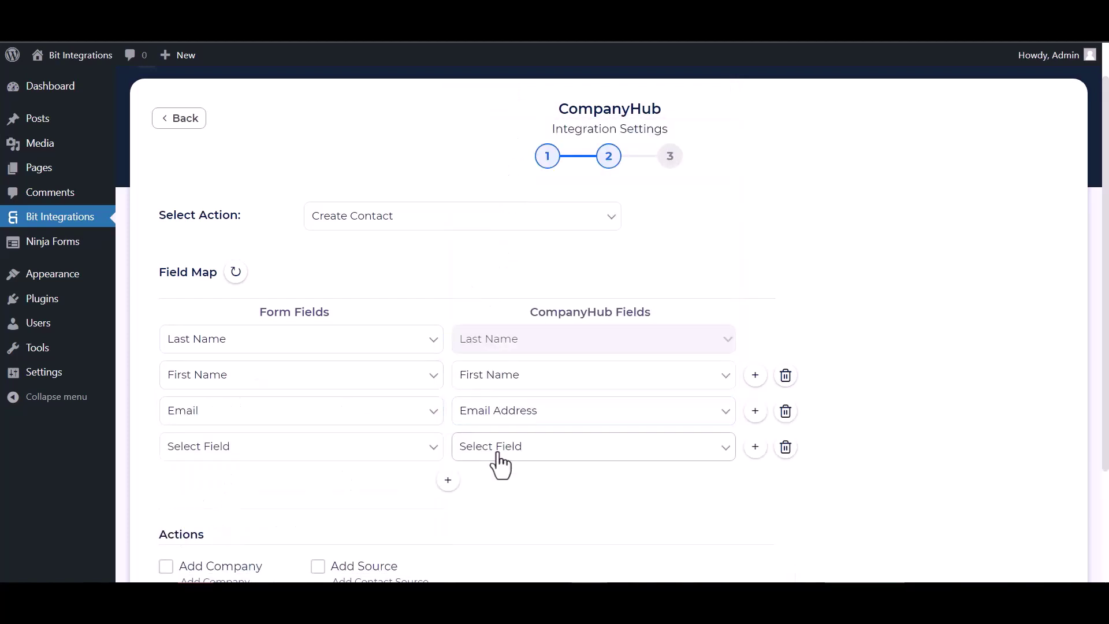
left_click(495, 456)
left_click(490, 217)
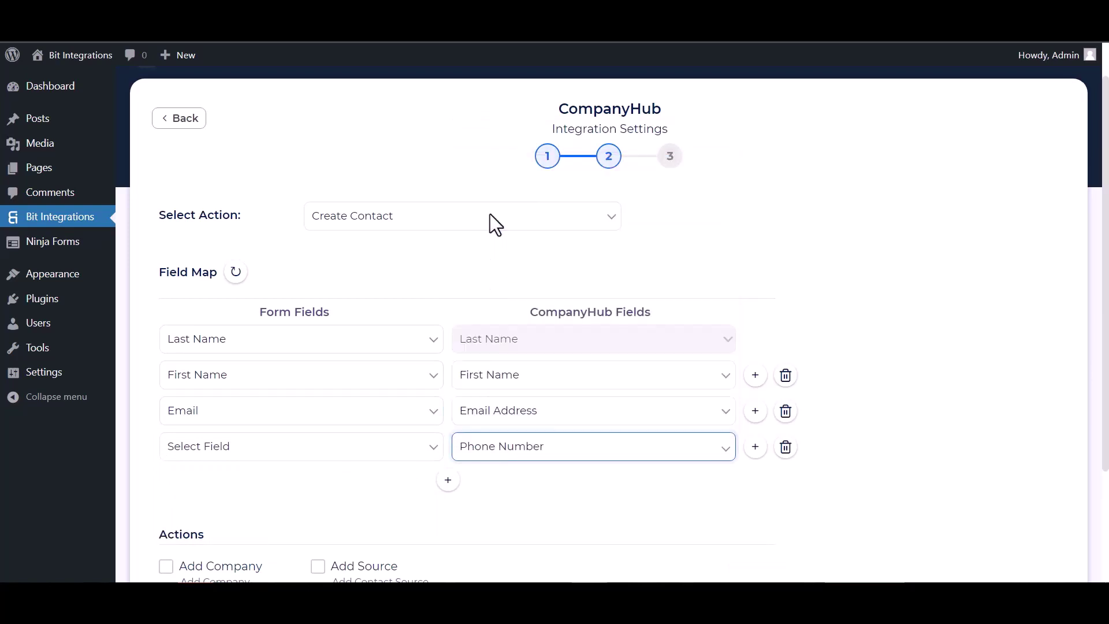
left_click(218, 455)
left_click(210, 537)
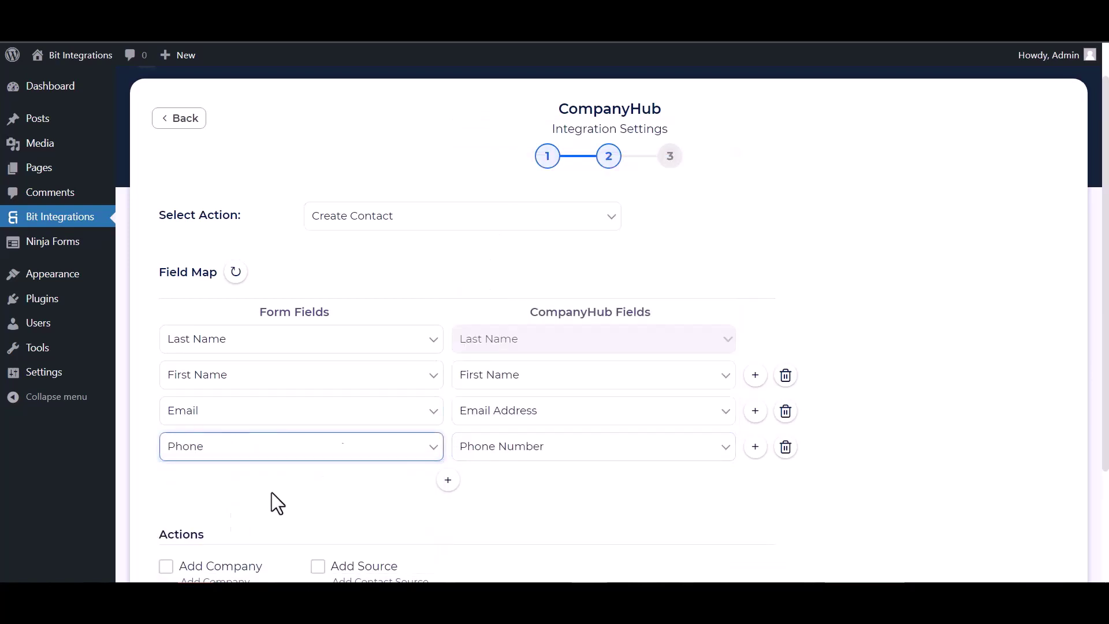
Leave conditional logic off and advance to the final integration step.
scroll(272, 502, "down", 3)
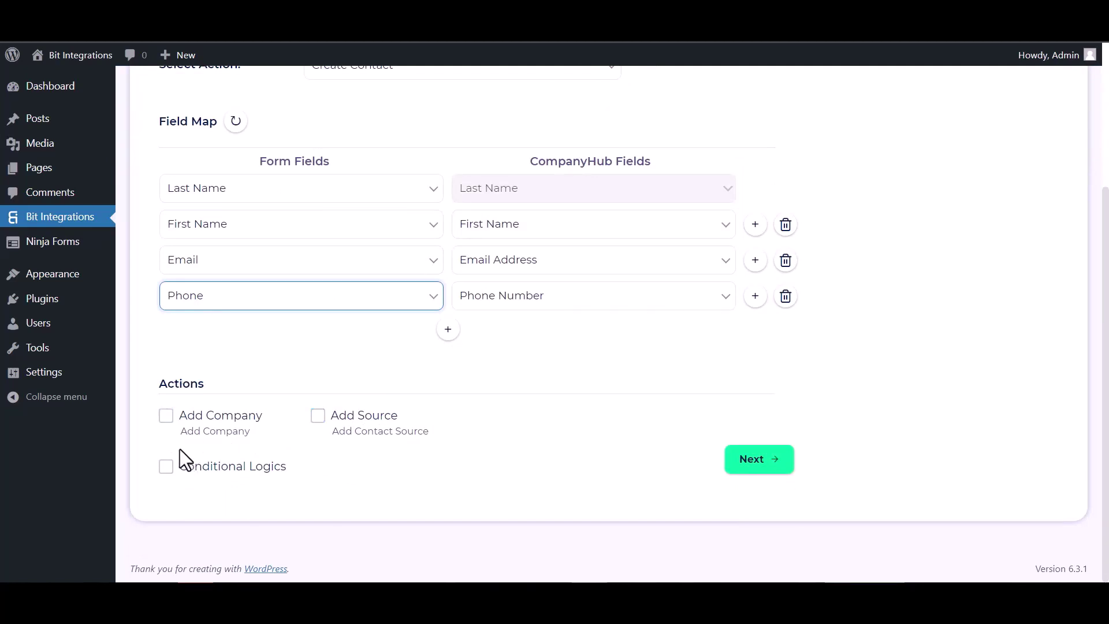
left_click(167, 468)
scroll(287, 441, "down", 2)
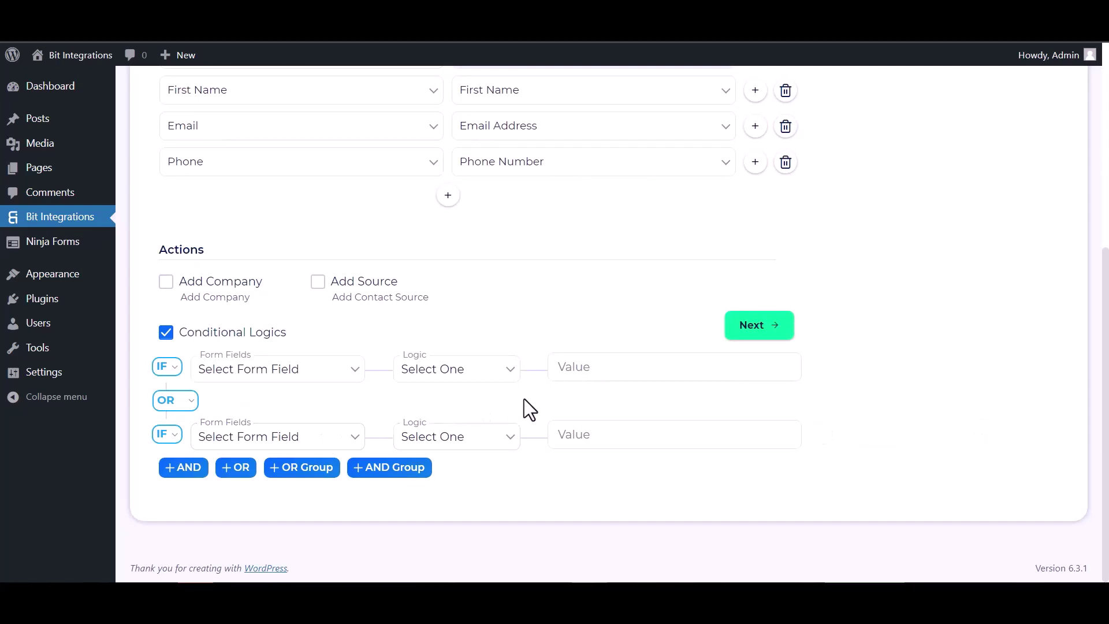
left_click(164, 333)
left_click(772, 462)
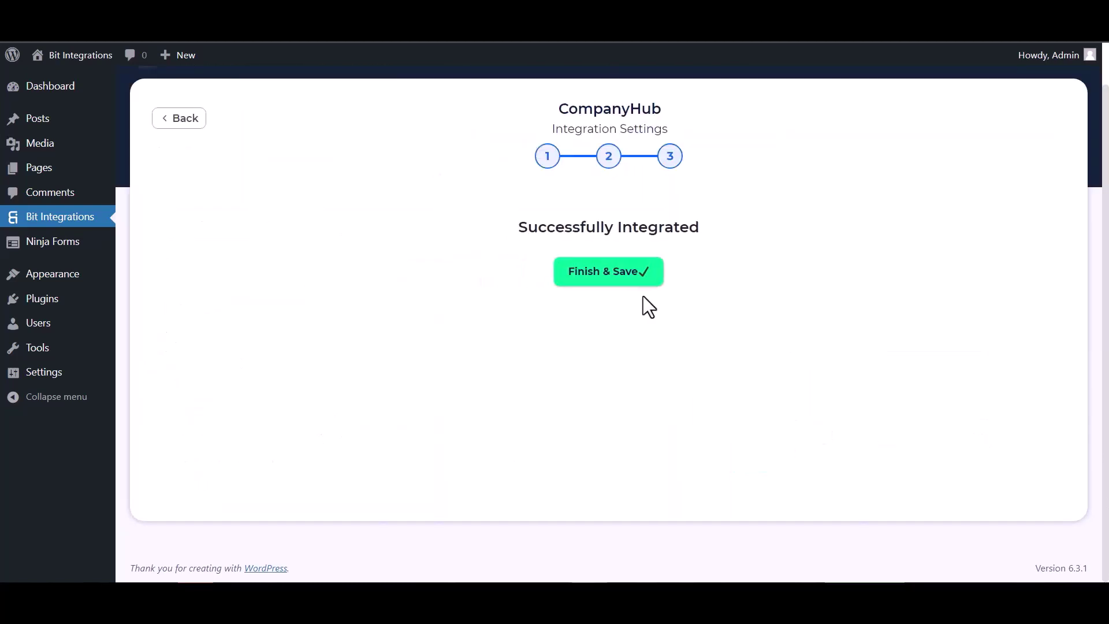
Save the integration, then submit the opt-in form with a test contact's email and phone.
left_click(611, 275)
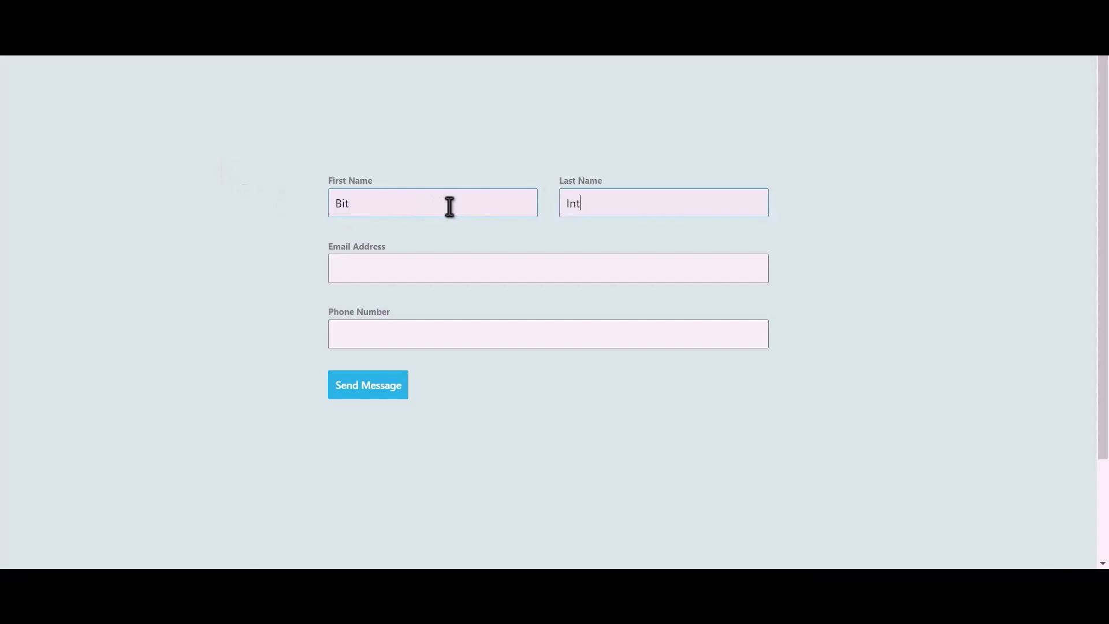
type("egration")
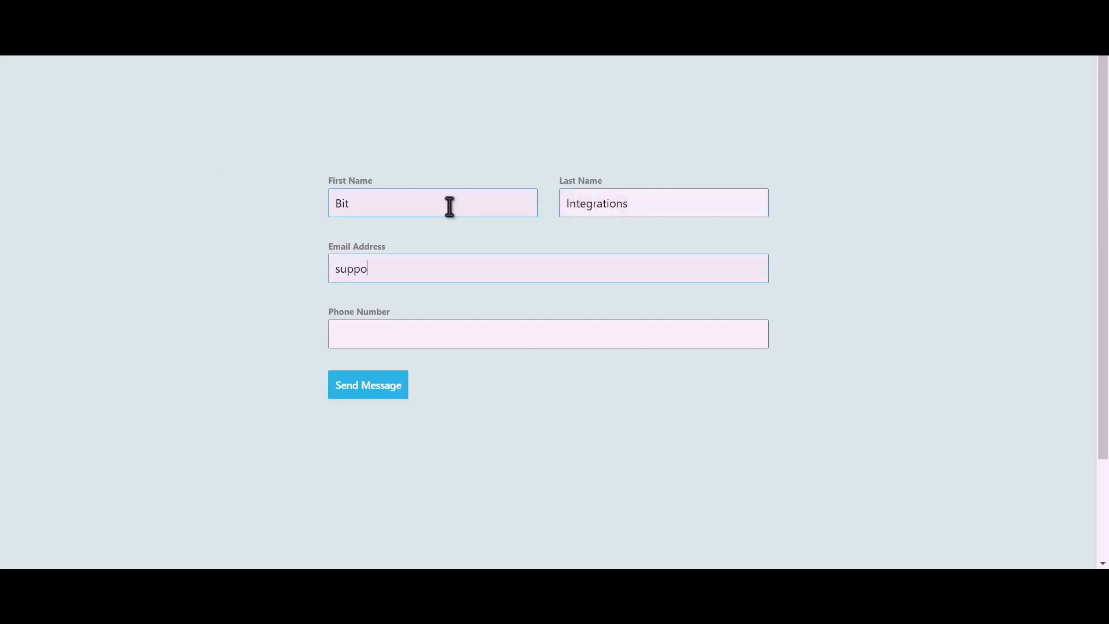
type("444555666")
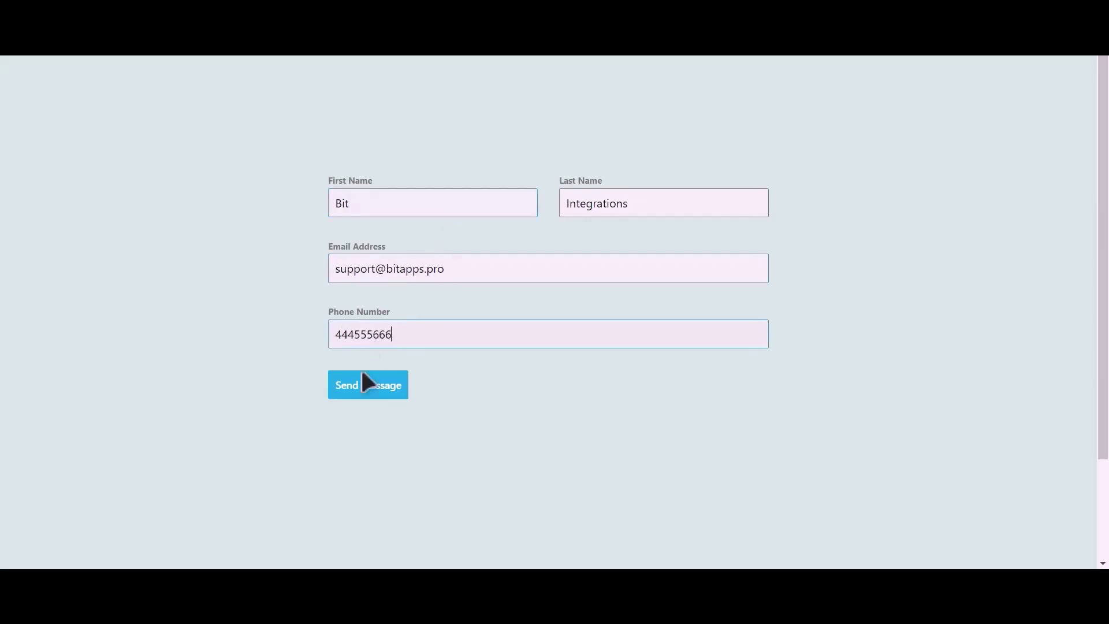
left_click(381, 393)
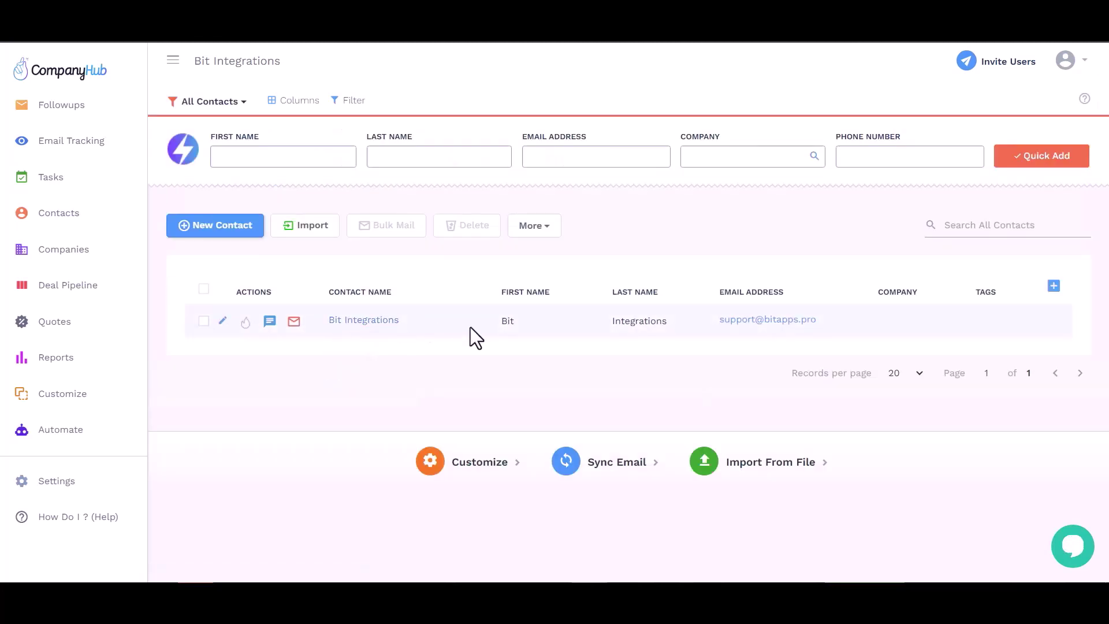
Check the Bit Integrations contact's names, email and company, then open its detail page.
left_click(569, 321)
left_click(641, 321)
left_click(814, 334)
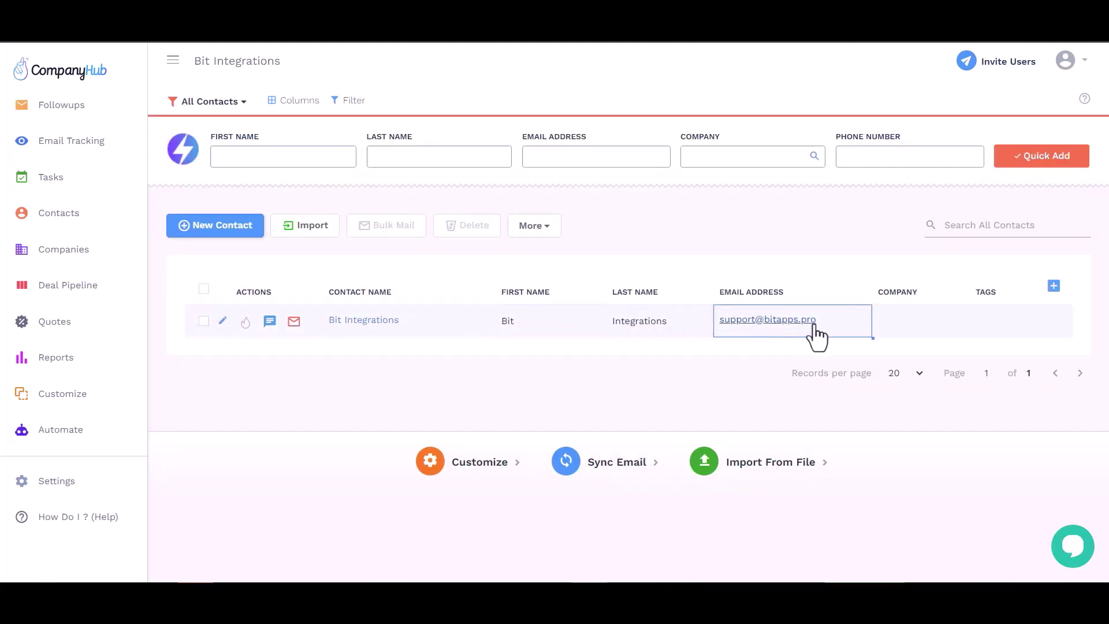
left_click(899, 317)
left_click(360, 322)
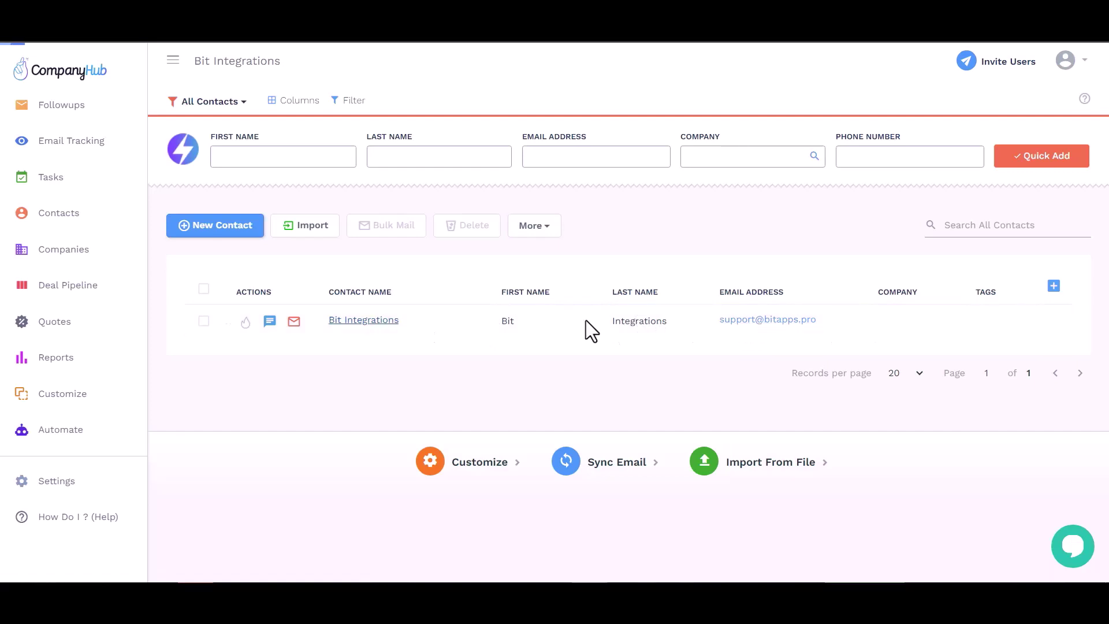